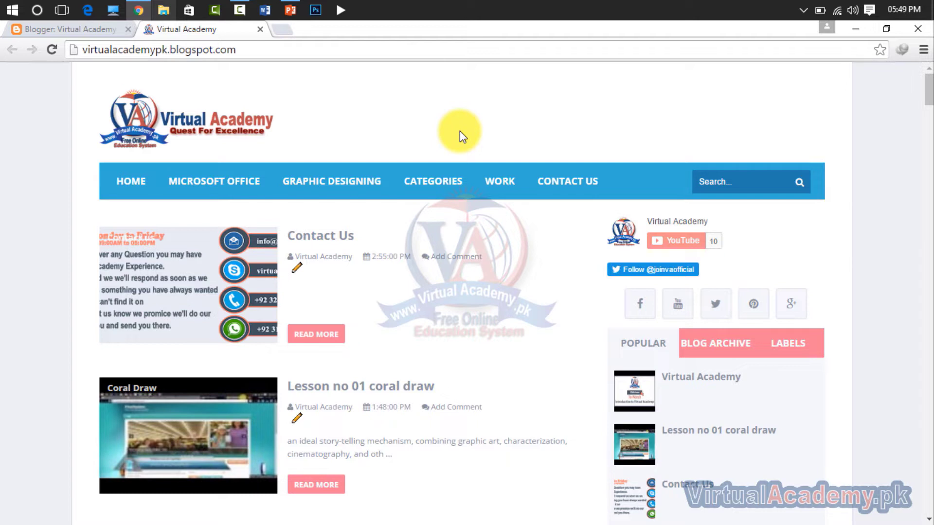
- Search the web for "google webmaster tools" in a new tab and open the Google Search Console result
{"action": "left_click", "coordinate": [281, 31]}
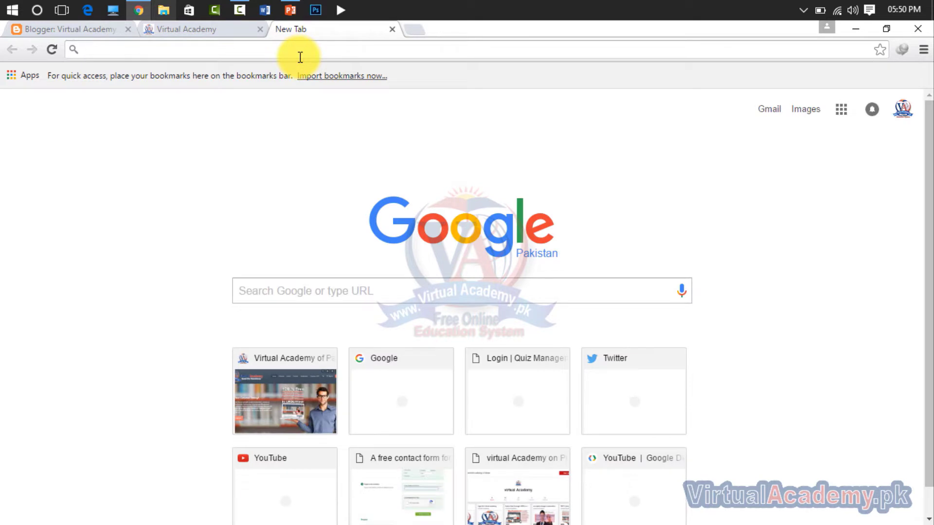
{"action": "type", "text": "google webmaster tools"}
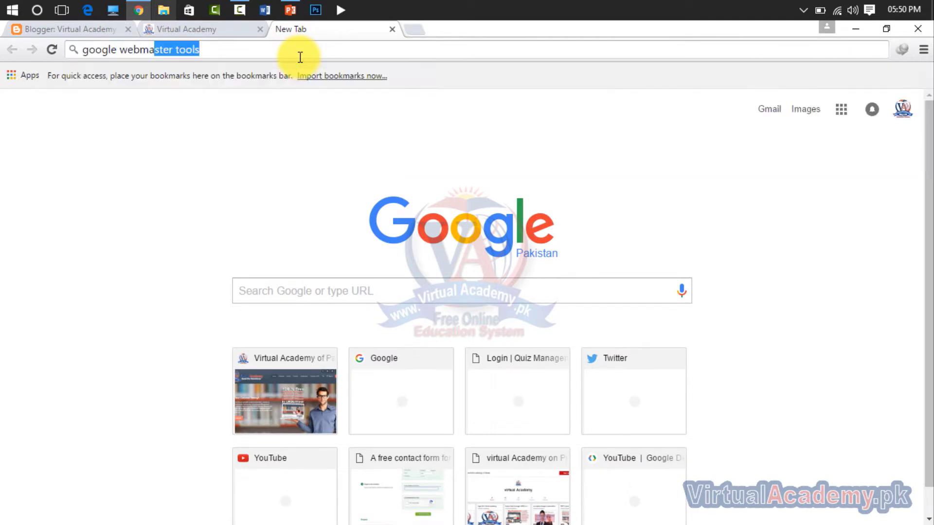
{"action": "key", "text": "Return"}
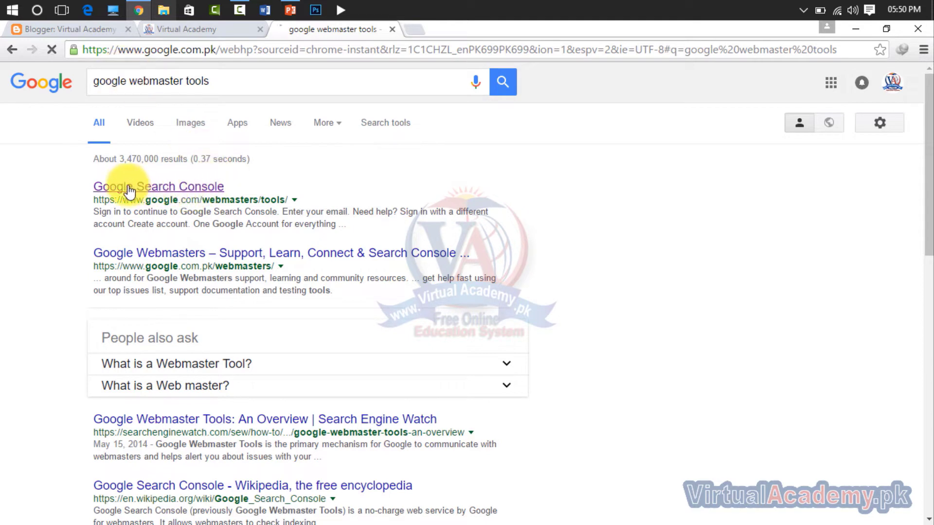
{"action": "left_click", "coordinate": [190, 189]}
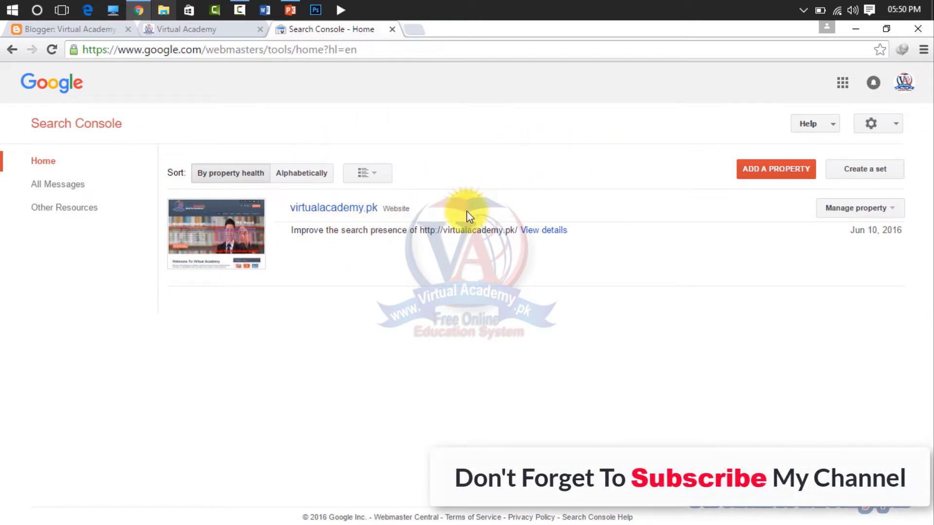
- Begin adding a new property from the Search Console home page
{"action": "left_click", "coordinate": [313, 208]}
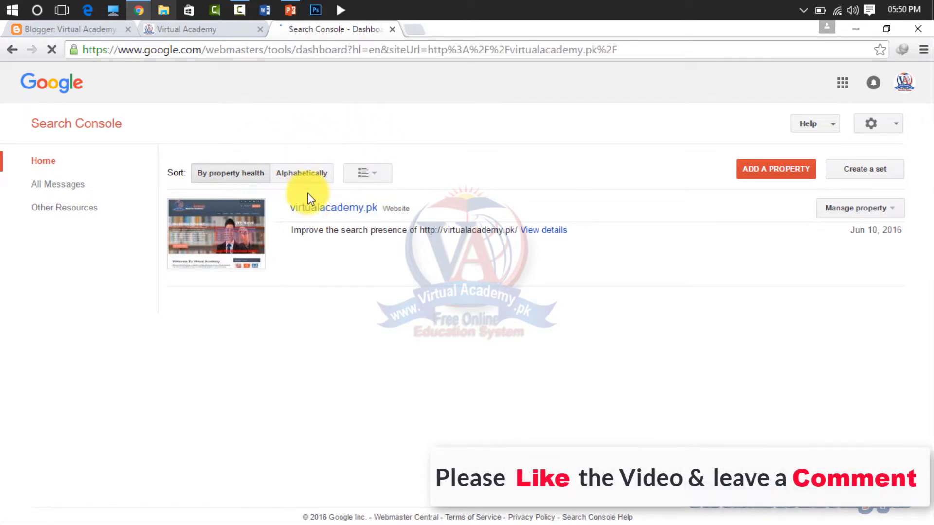
{"action": "left_click", "coordinate": [104, 124]}
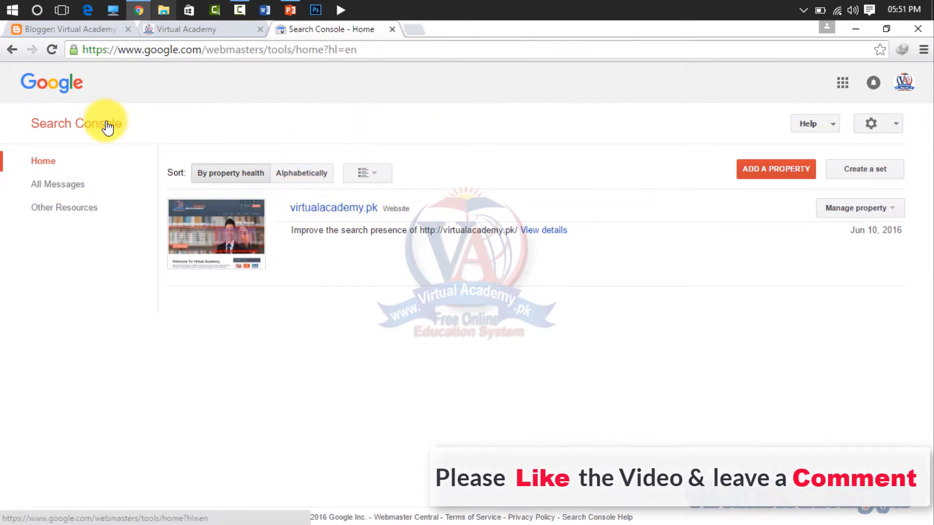
{"action": "left_click", "coordinate": [757, 170]}
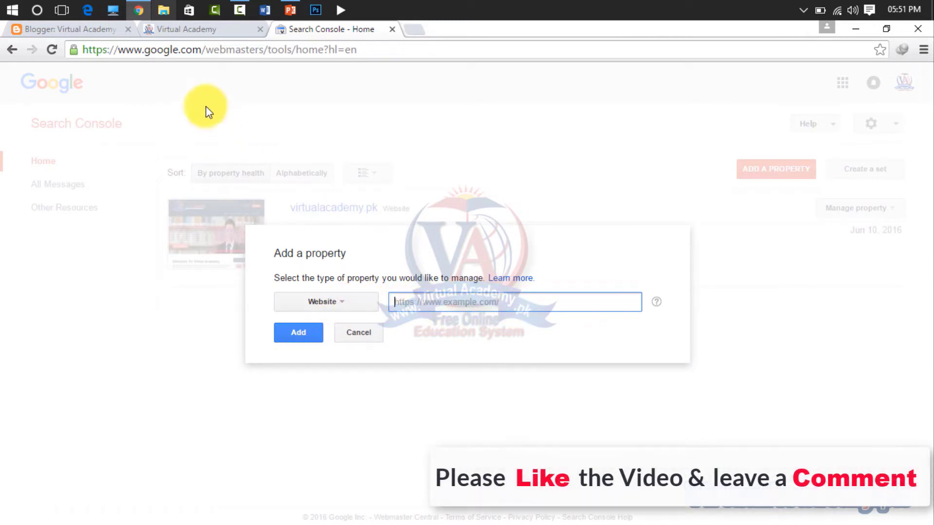
- View the live blog from the Blogger dashboard, close the duplicate blog tab, and copy the address virtualacademypk.blogspot.com
{"action": "left_click", "coordinate": [100, 33]}
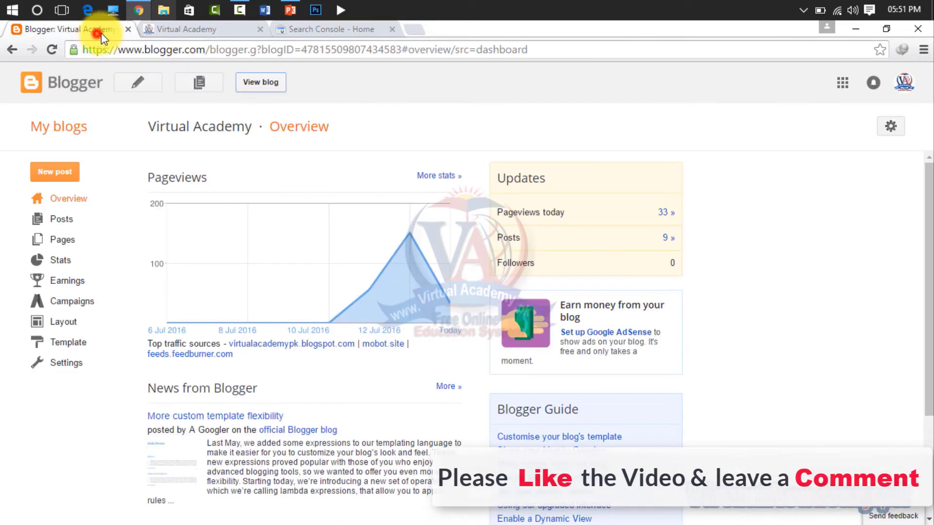
{"action": "left_click", "coordinate": [261, 82]}
{"action": "left_click", "coordinate": [392, 29]}
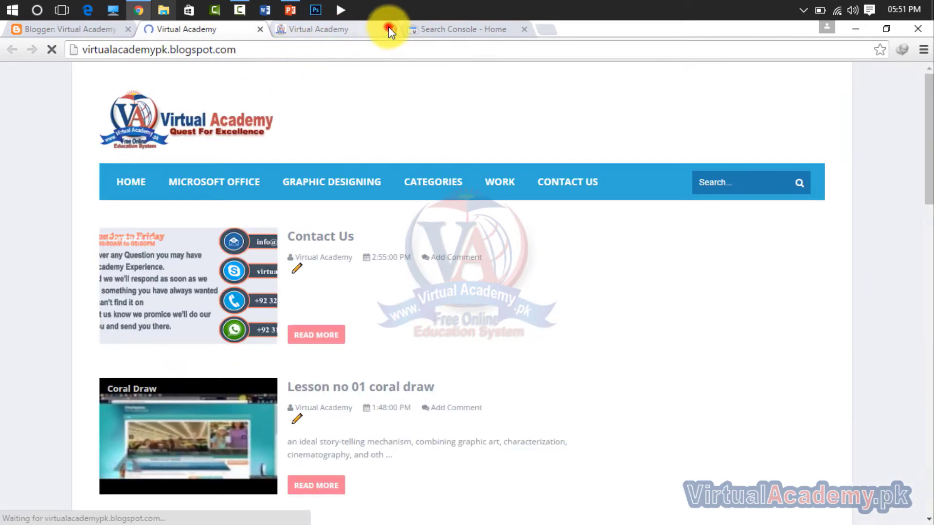
{"action": "left_click_drag", "start_coordinate": [265, 50], "coordinate": [35, 56]}
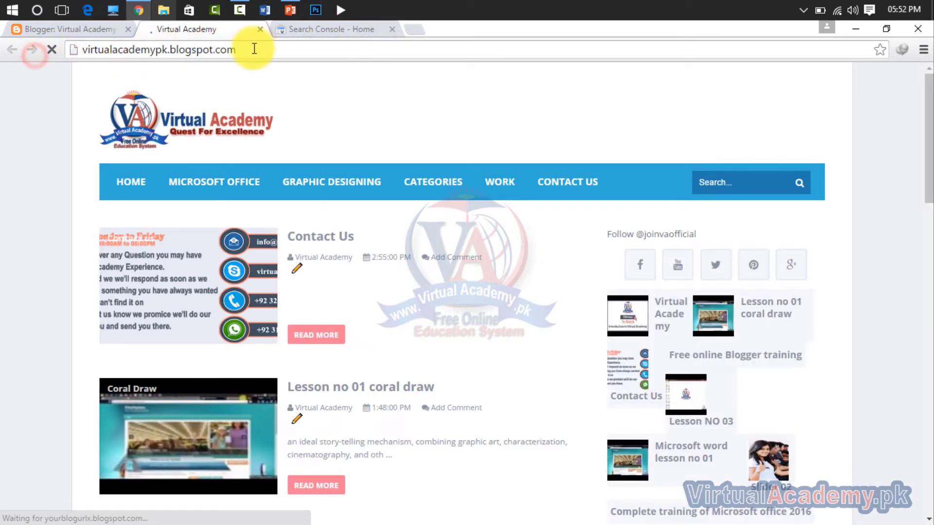
{"action": "left_click_drag", "start_coordinate": [249, 52], "coordinate": [79, 57]}
{"action": "key", "text": "ctrl+c"}
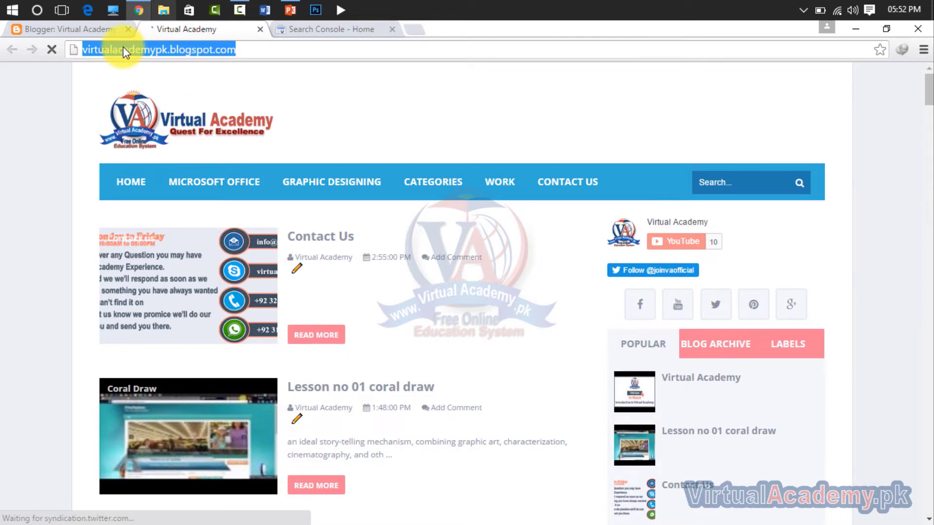
{"action": "left_click", "coordinate": [106, 31]}
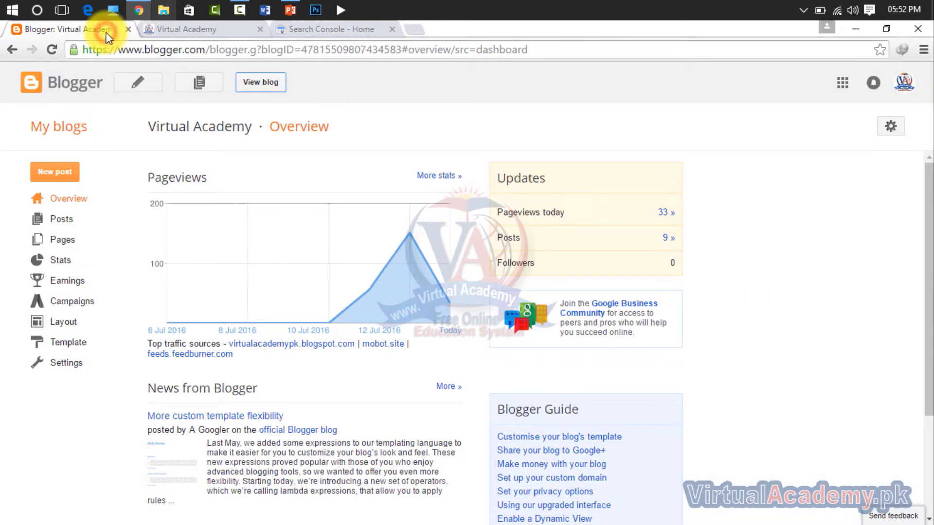
{"action": "left_click", "coordinate": [305, 30]}
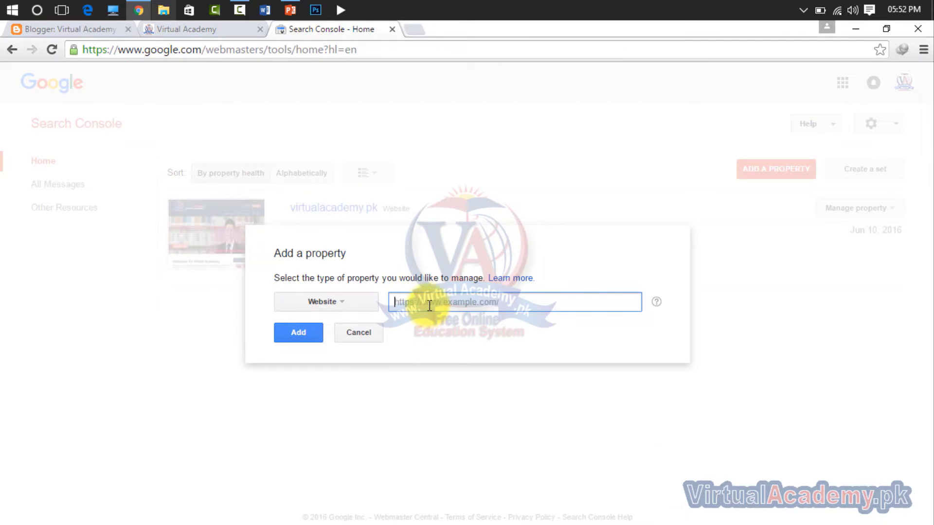
{"action": "key", "text": "ctrl+v"}
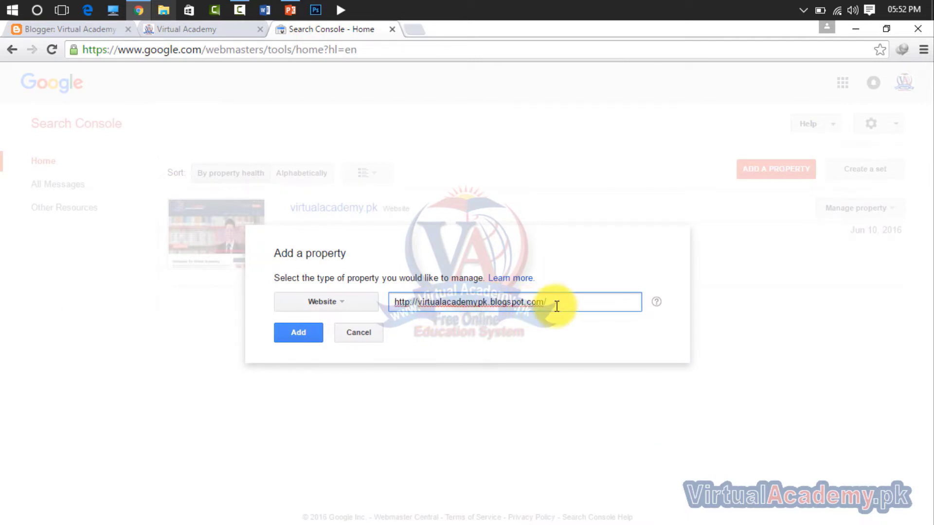
{"action": "left_click", "coordinate": [298, 335]}
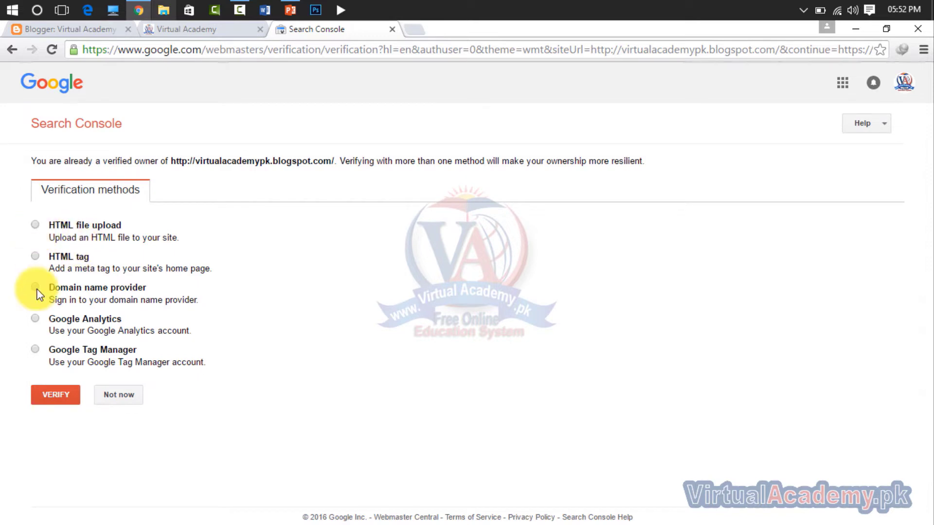
- Examine the HTML file upload, HTML tag, Domain name provider and Google Analytics verification methods, including the meta tag placement example
{"action": "left_click", "coordinate": [36, 225]}
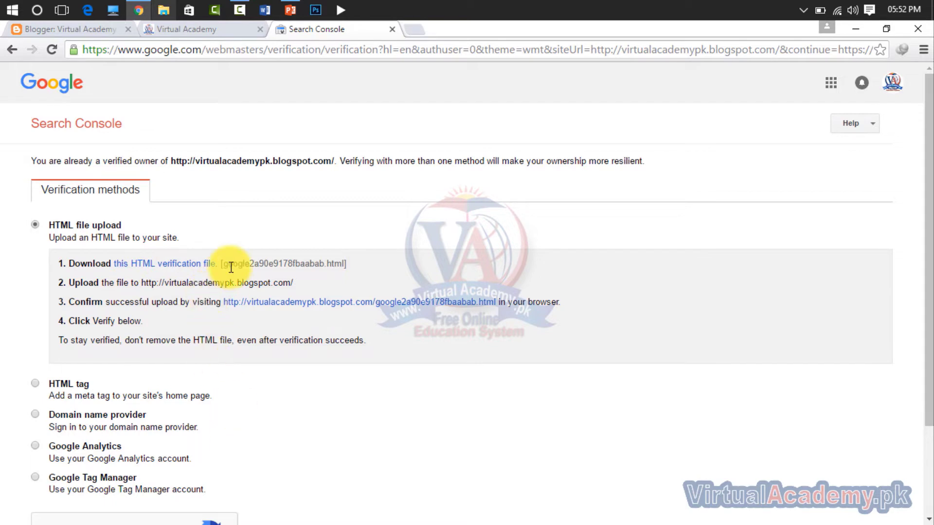
{"action": "left_click", "coordinate": [35, 383]}
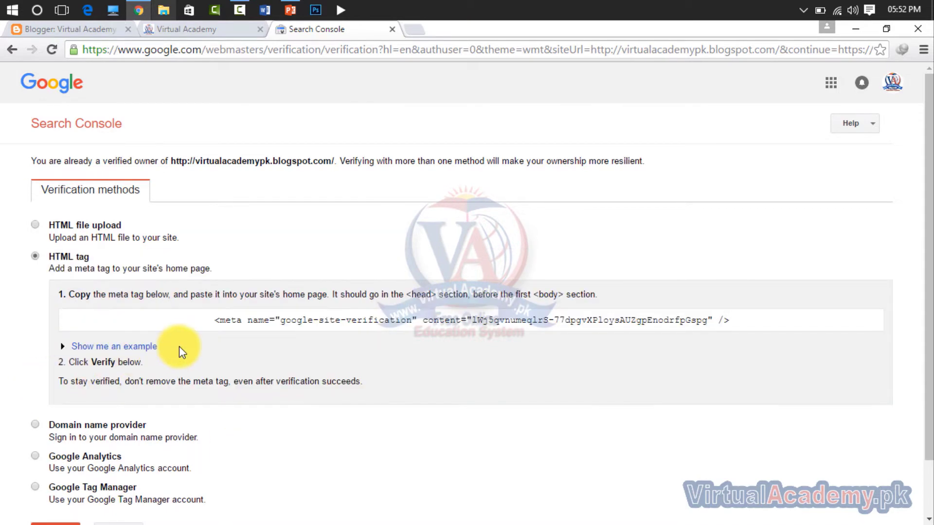
{"action": "scroll", "coordinate": [179, 346], "scroll_direction": "down", "scroll_amount": 2}
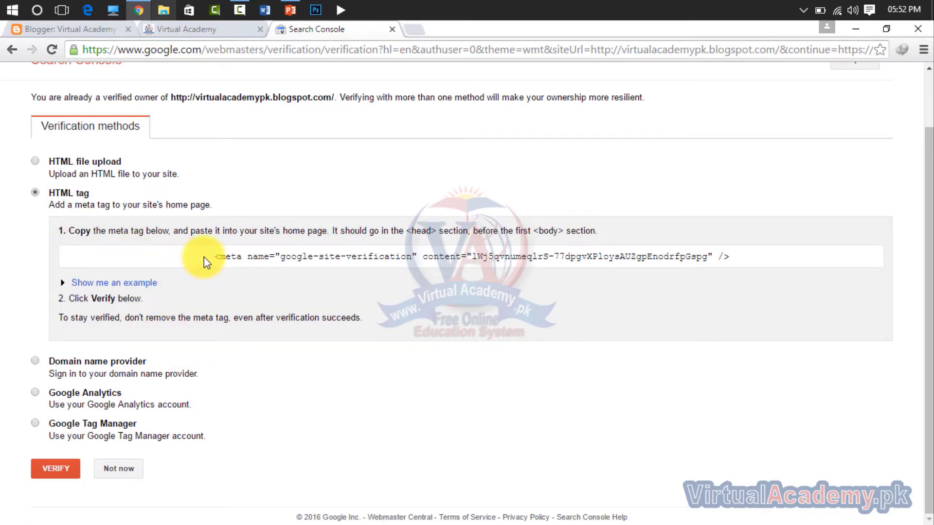
{"action": "left_click_drag", "start_coordinate": [730, 258], "coordinate": [219, 258]}
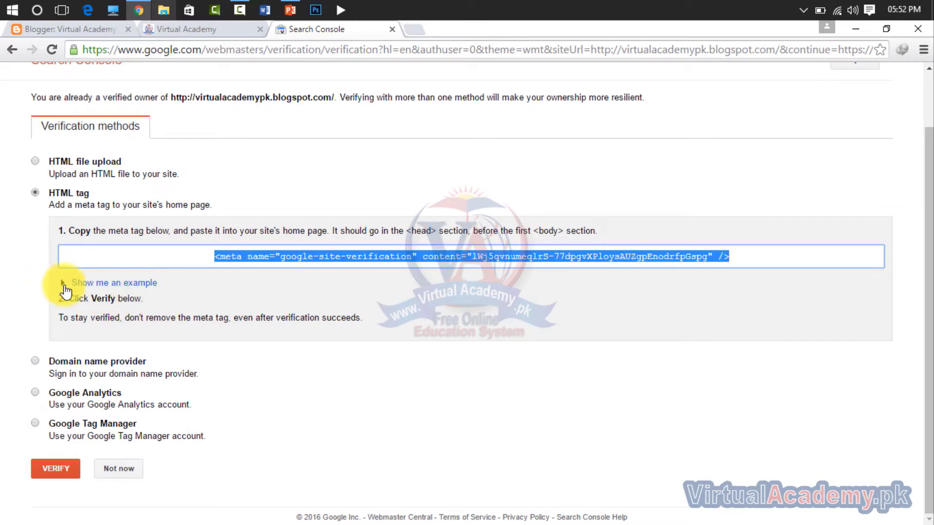
{"action": "left_click", "coordinate": [84, 284]}
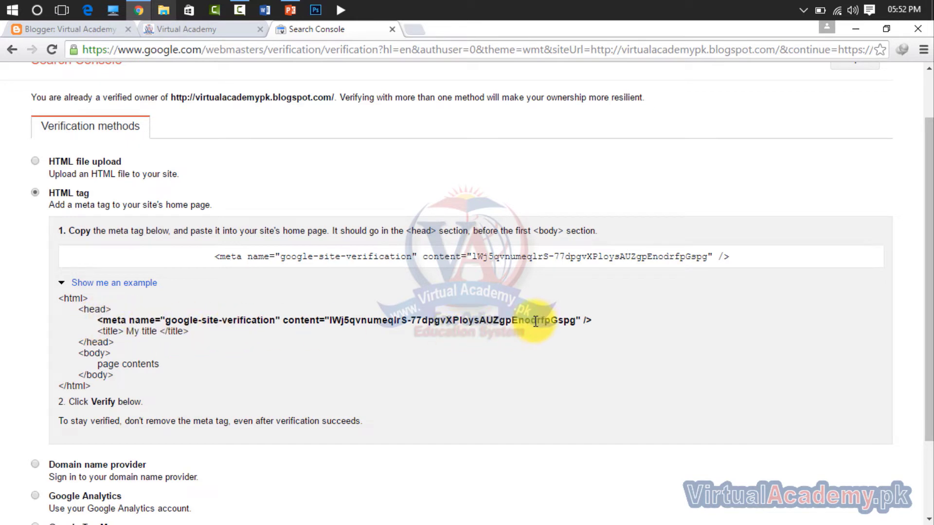
{"action": "scroll", "coordinate": [540, 321], "scroll_direction": "down", "scroll_amount": 2}
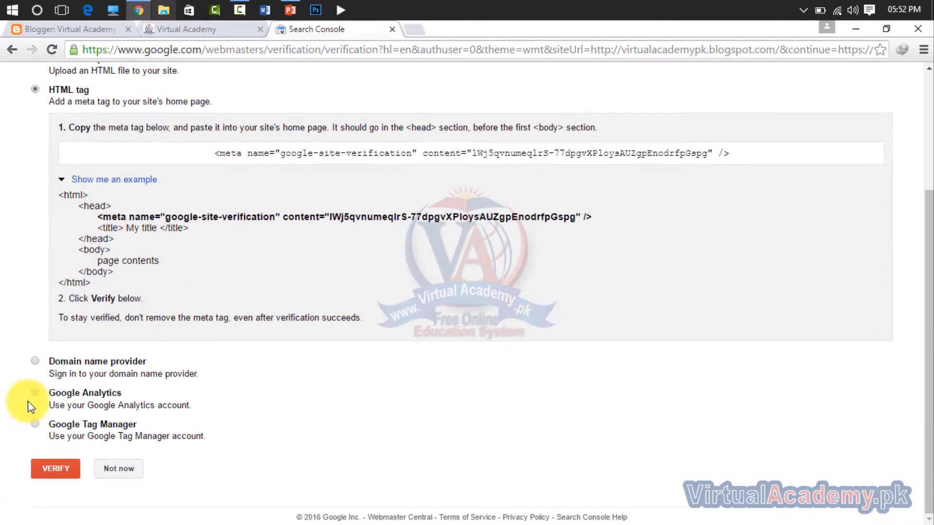
{"action": "left_click", "coordinate": [40, 366]}
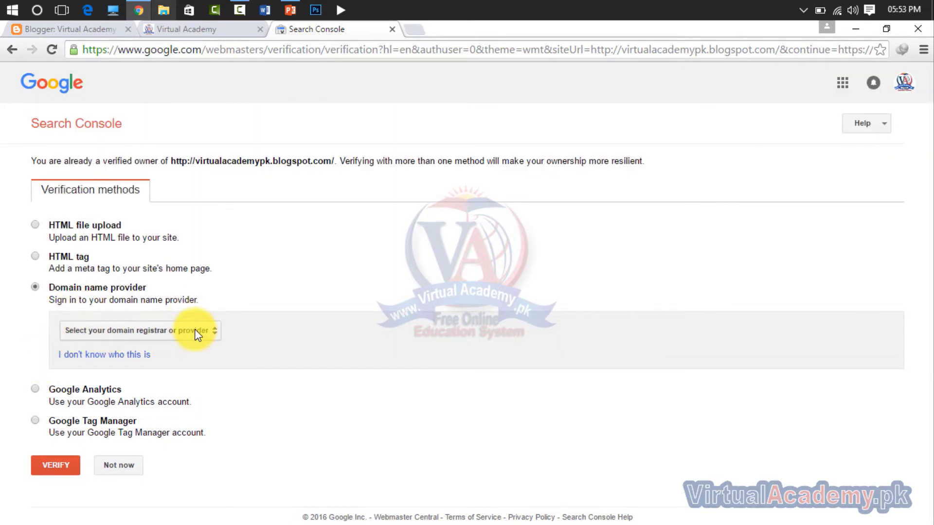
{"action": "left_click", "coordinate": [54, 390]}
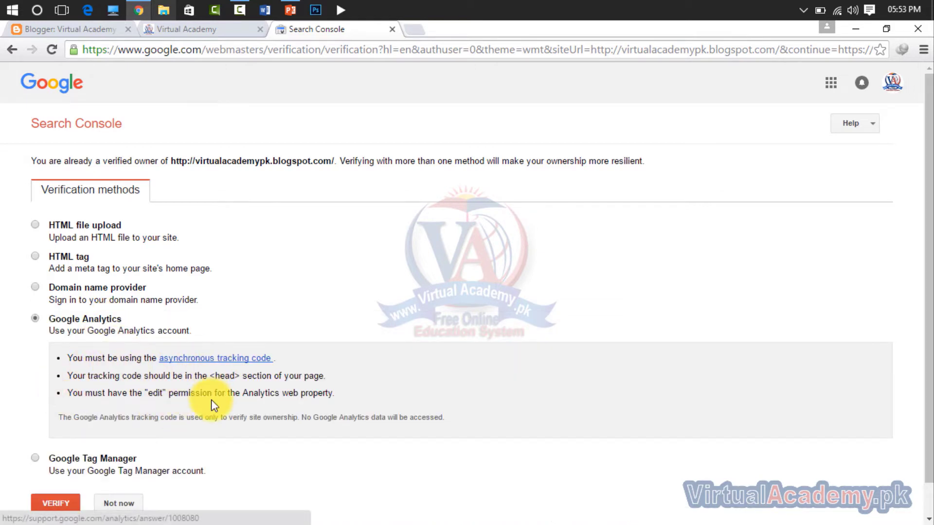
- Examine the blog's Other settings in Blogger for the Google Analytics web property ID field
{"action": "left_click", "coordinate": [74, 29]}
{"action": "left_click", "coordinate": [75, 363]}
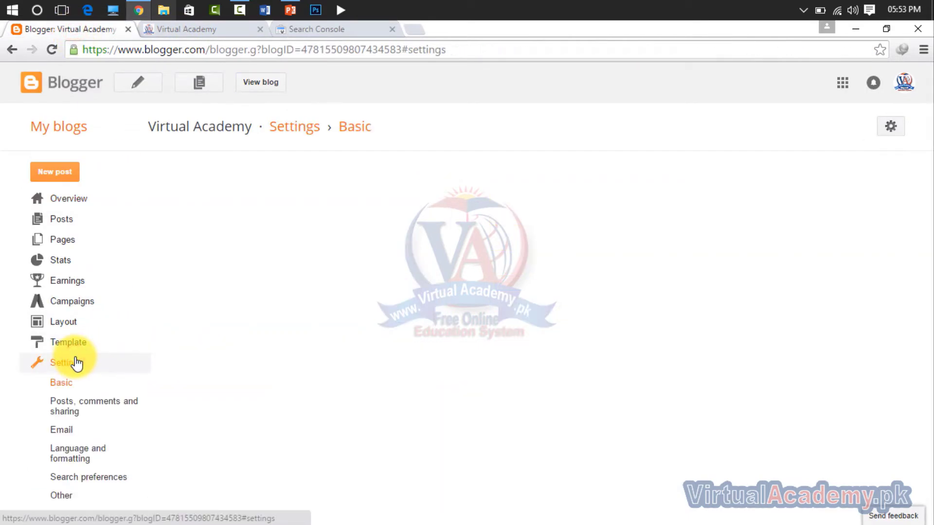
{"action": "left_click", "coordinate": [73, 479]}
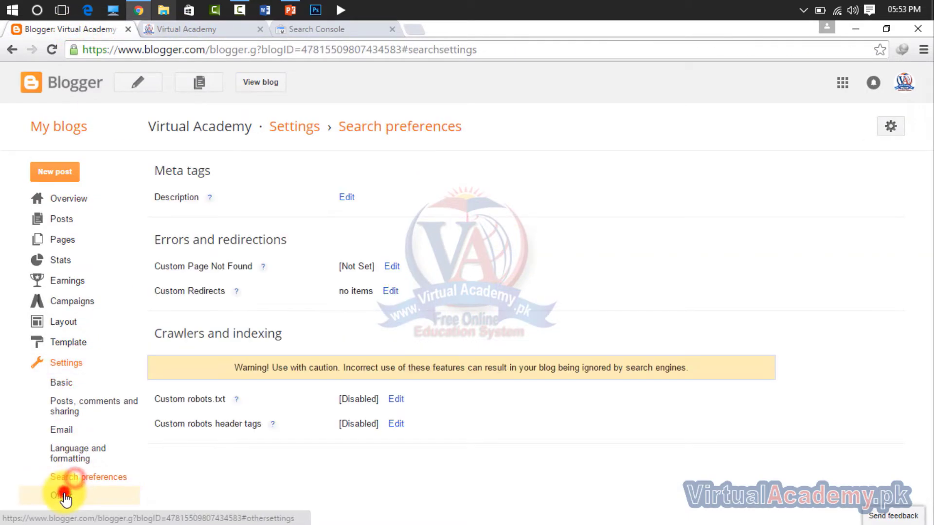
{"action": "left_click", "coordinate": [66, 496]}
{"action": "scroll", "coordinate": [219, 438], "scroll_direction": "down", "scroll_amount": 5}
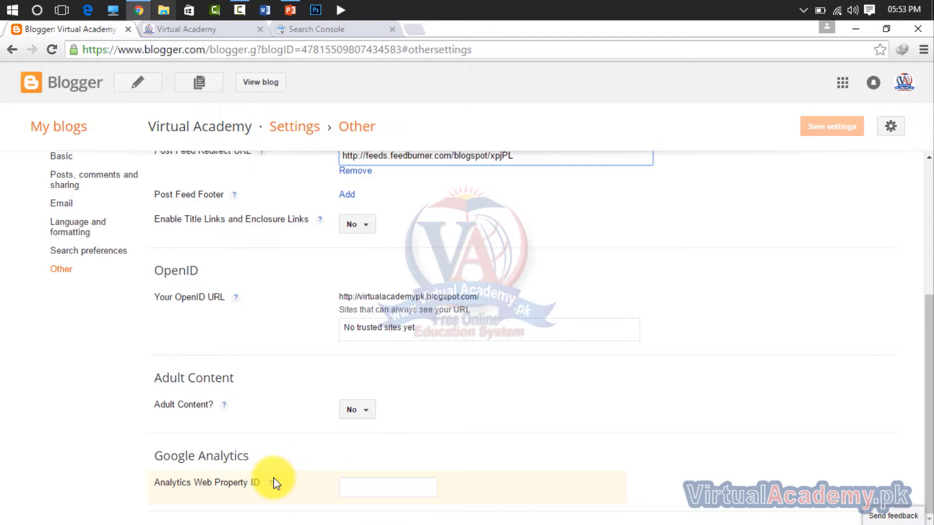
{"action": "scroll", "coordinate": [273, 477], "scroll_direction": "up", "scroll_amount": 5}
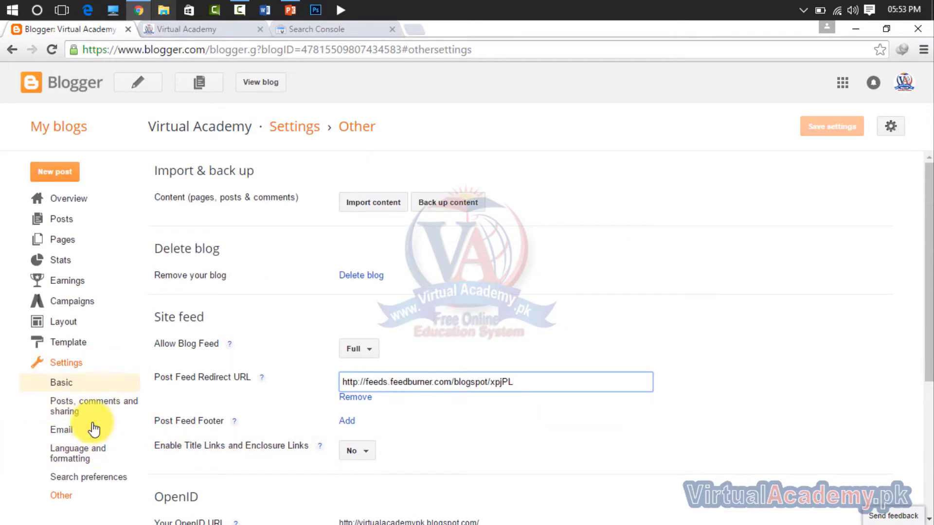
{"action": "scroll", "coordinate": [371, 407], "scroll_direction": "down", "scroll_amount": 5}
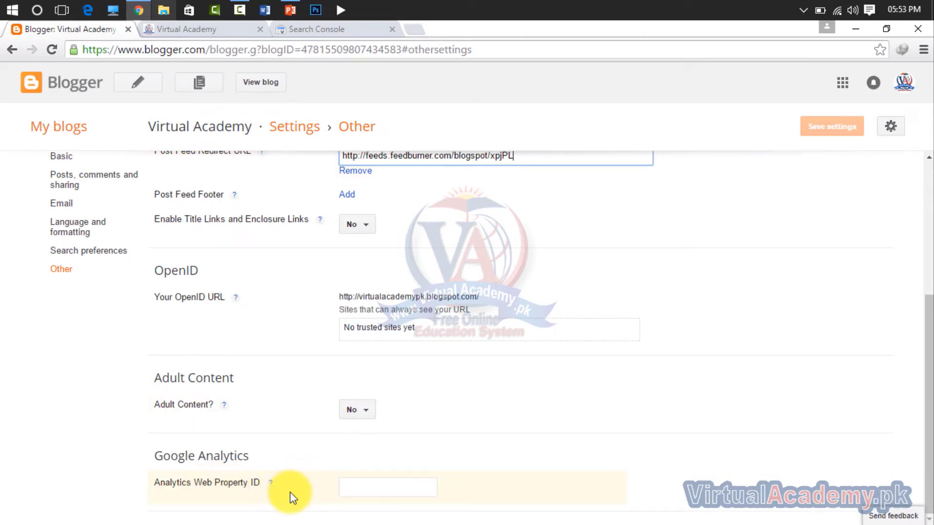
{"action": "scroll", "coordinate": [294, 489], "scroll_direction": "up", "scroll_amount": 5}
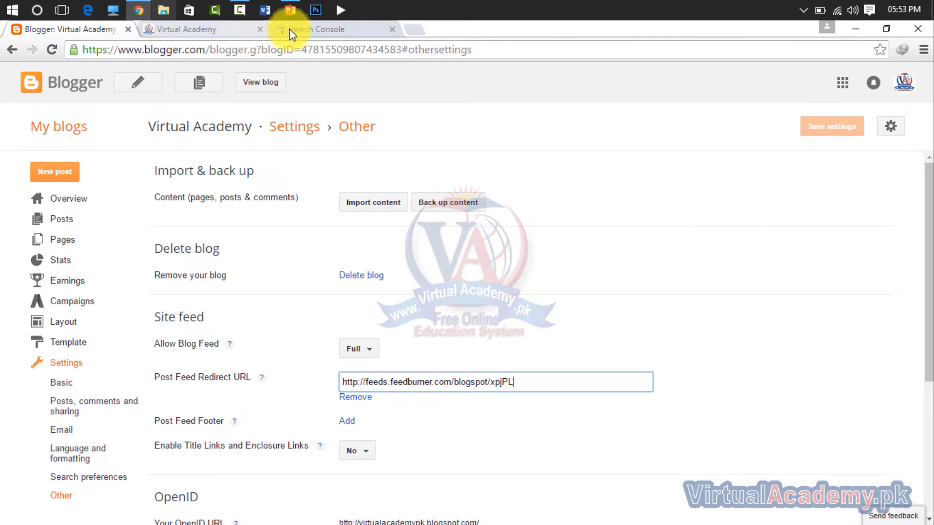
- Review the Google Tag Manager method in Search Console, and copy the site-verification meta tag from the HTML tag method
{"action": "left_click", "coordinate": [296, 29]}
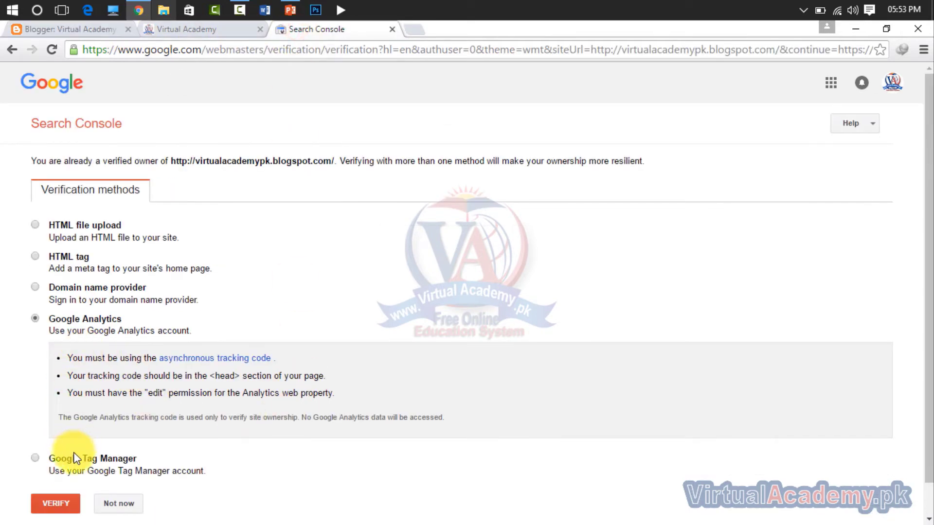
{"action": "left_click", "coordinate": [68, 465]}
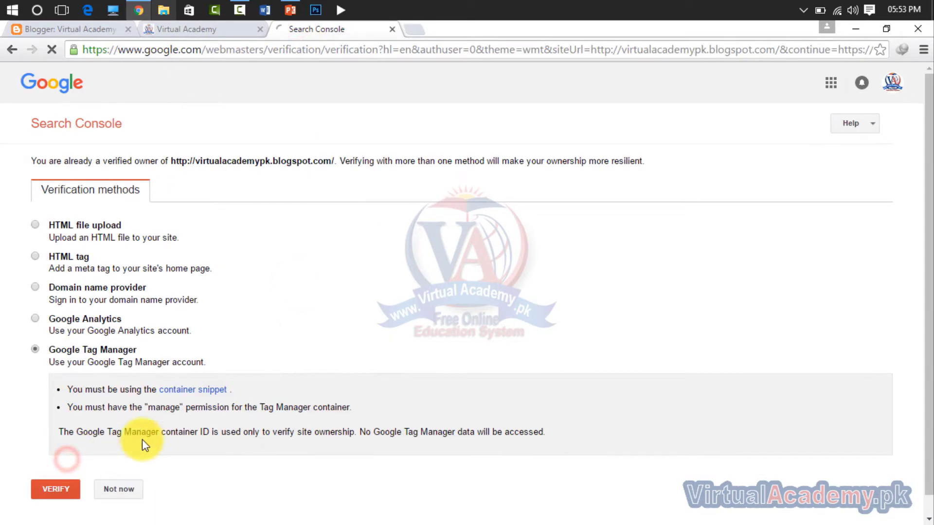
{"action": "left_click", "coordinate": [59, 260]}
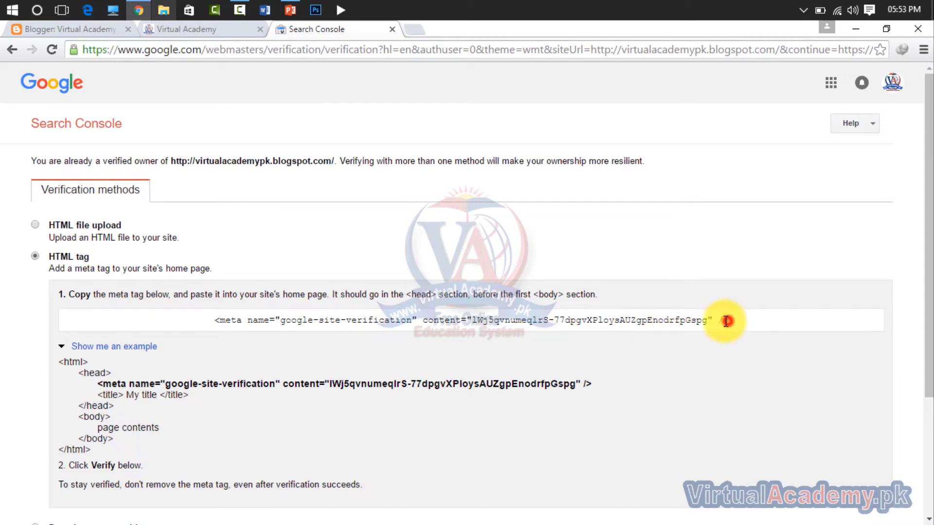
{"action": "left_click_drag", "start_coordinate": [726, 321], "coordinate": [213, 324]}
{"action": "key", "text": "ctrl+c"}
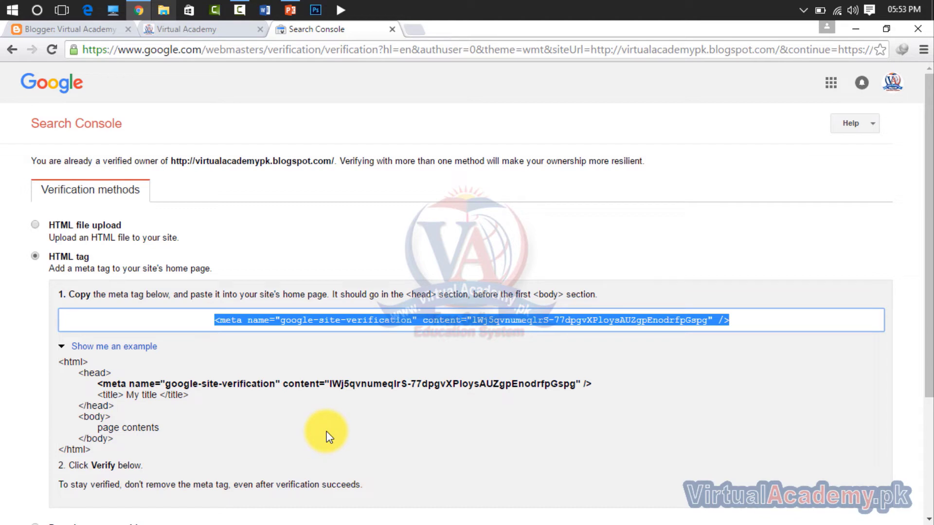
- Open the Virtual Academy blog's template for HTML editing in Blogger
{"action": "left_click", "coordinate": [81, 33]}
{"action": "left_click", "coordinate": [68, 344]}
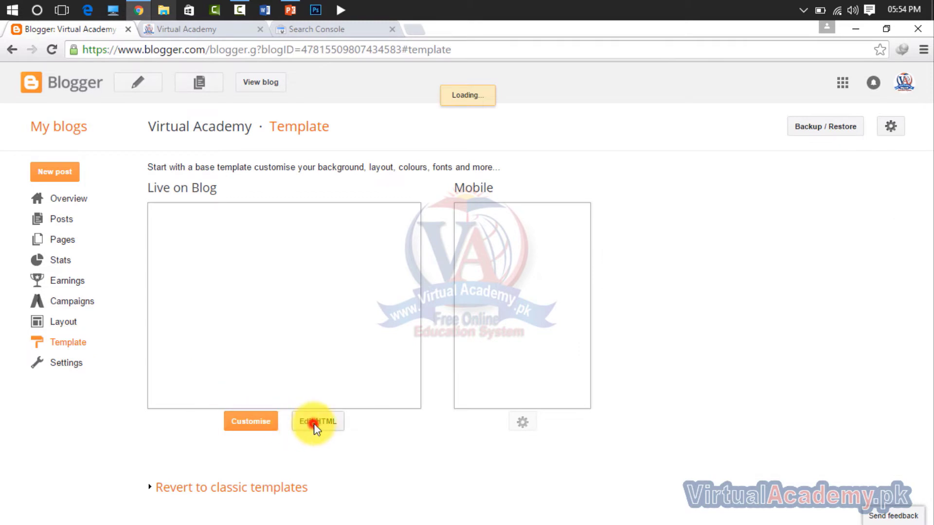
{"action": "left_click", "coordinate": [315, 424]}
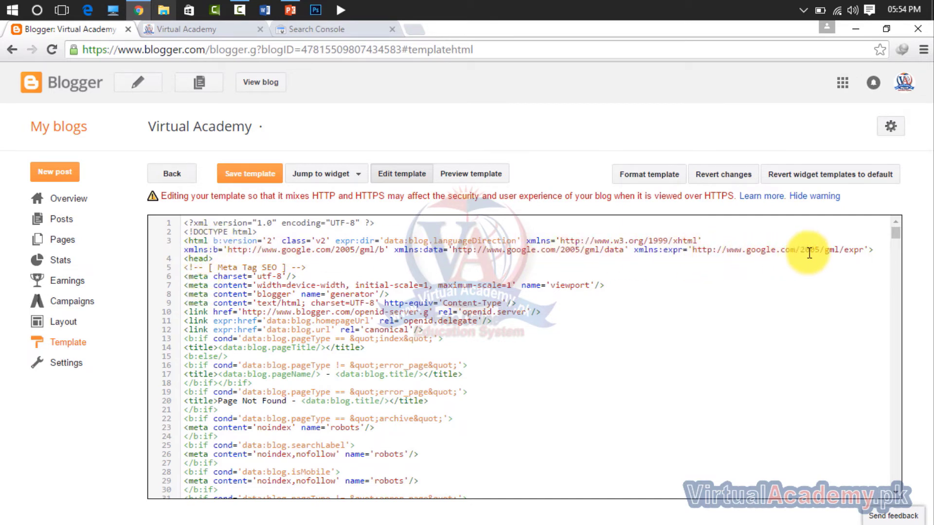
- Insert a blank line after the opening head tag and another after the Meta Tag SEO comment in the template code
{"action": "left_click", "coordinate": [219, 259]}
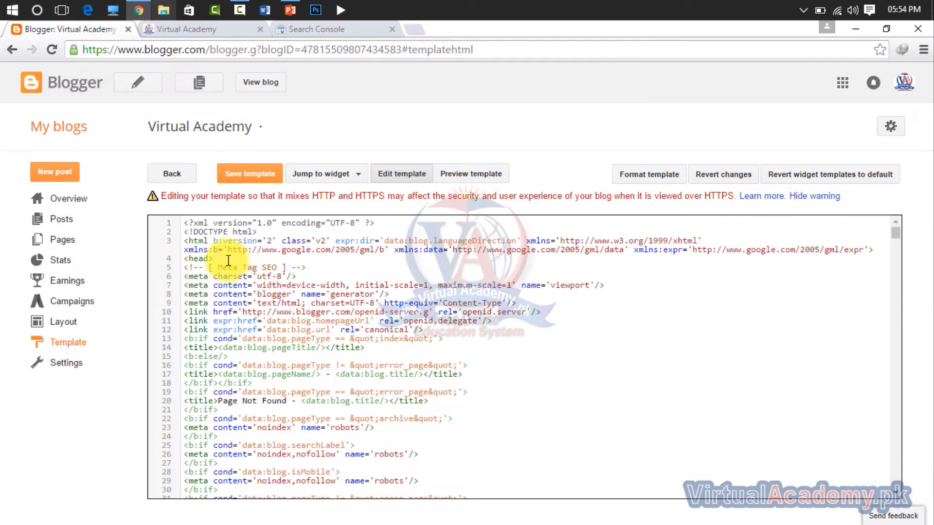
{"action": "key", "text": "Return"}
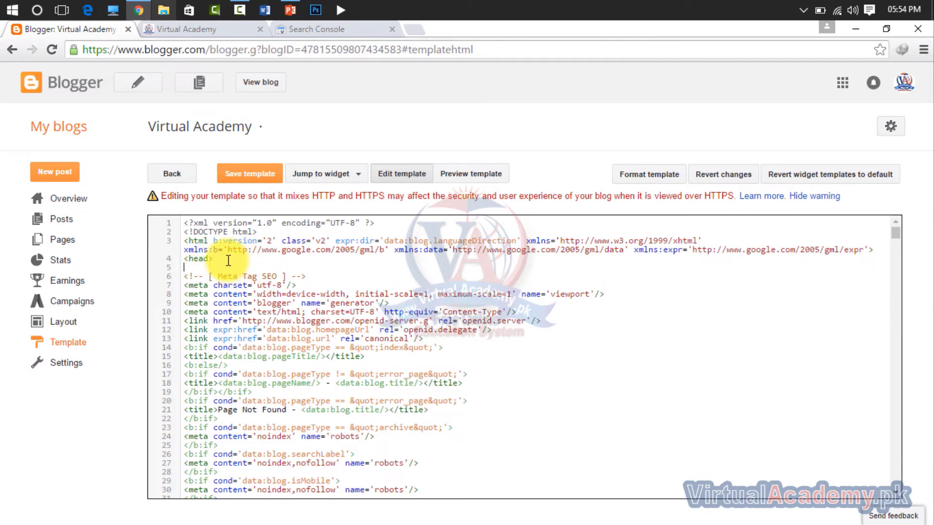
{"action": "left_click", "coordinate": [323, 281]}
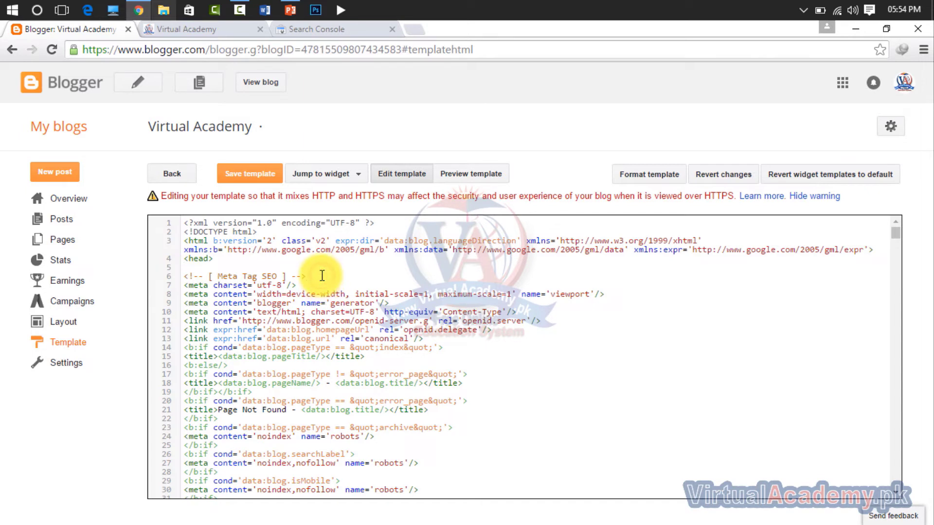
{"action": "key", "text": "Return"}
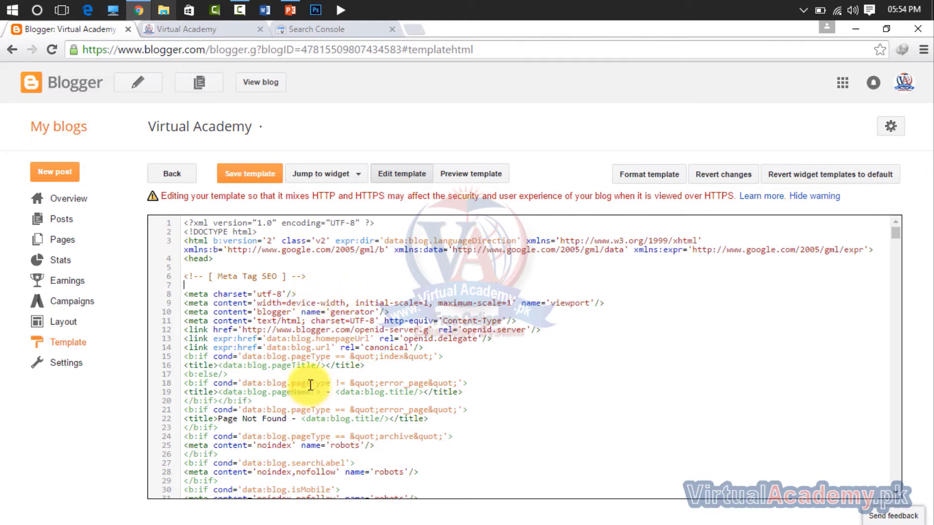
- Search the template code for the closing head tag using "</head"
{"action": "scroll", "coordinate": [310, 385], "scroll_direction": "down", "scroll_amount": 5}
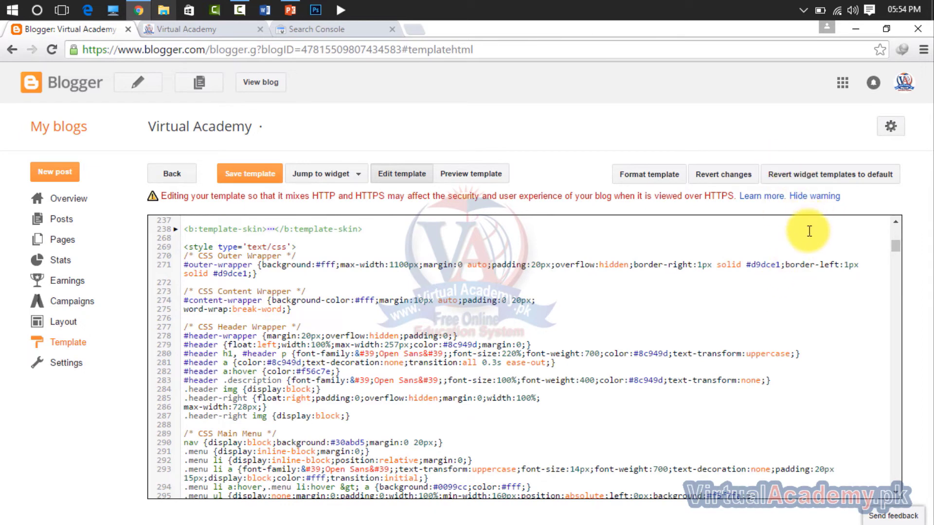
{"action": "scroll", "coordinate": [807, 232], "scroll_direction": "up", "scroll_amount": 1}
{"action": "left_click", "coordinate": [807, 233]}
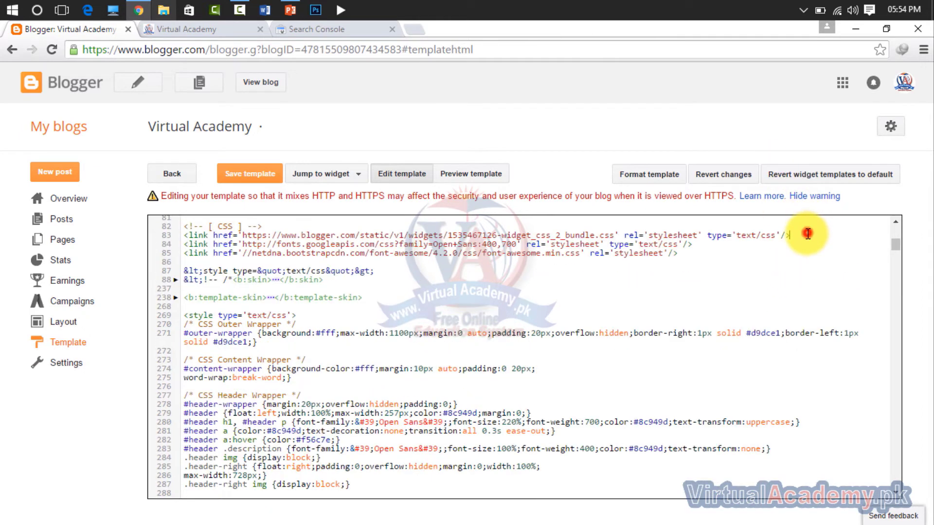
{"action": "key", "text": "ctrl+f"}
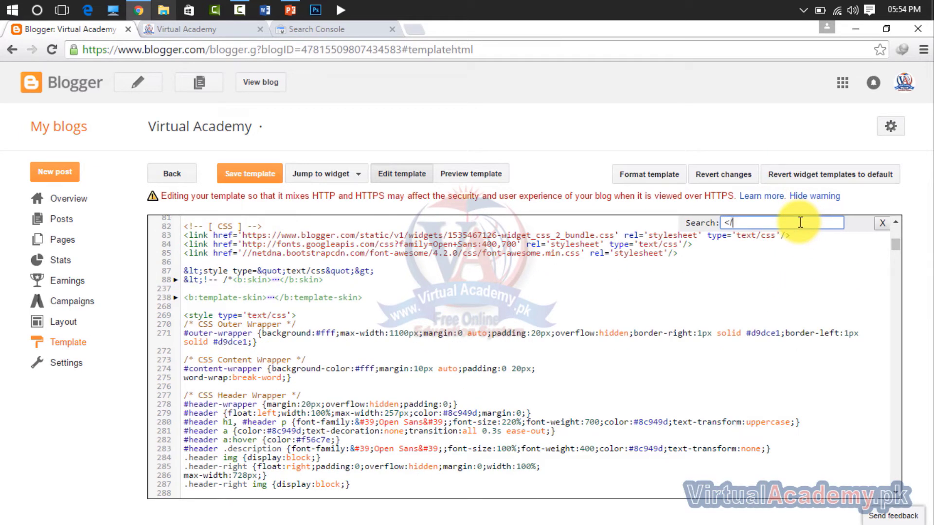
{"action": "key", "text": "Return"}
{"action": "scroll", "coordinate": [229, 466], "scroll_direction": "down", "scroll_amount": 3}
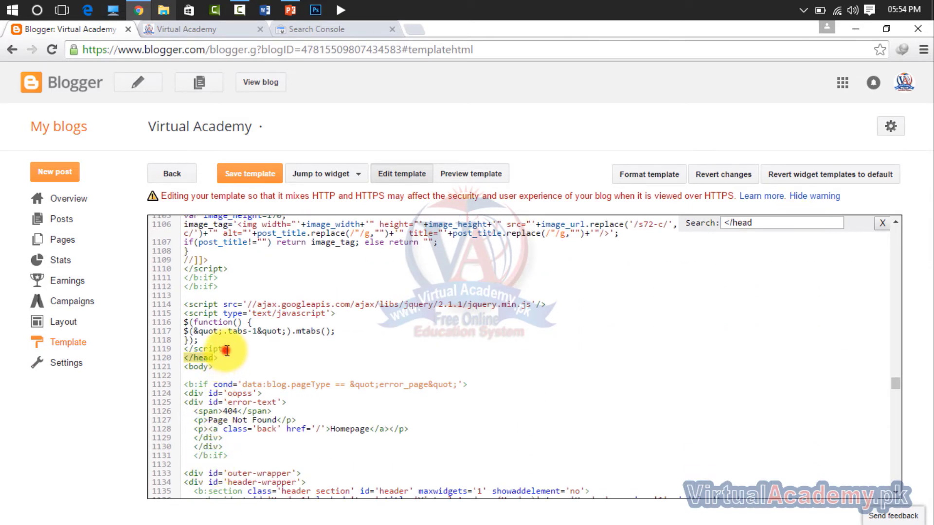
{"action": "scroll", "coordinate": [236, 354], "scroll_direction": "up", "scroll_amount": 15}
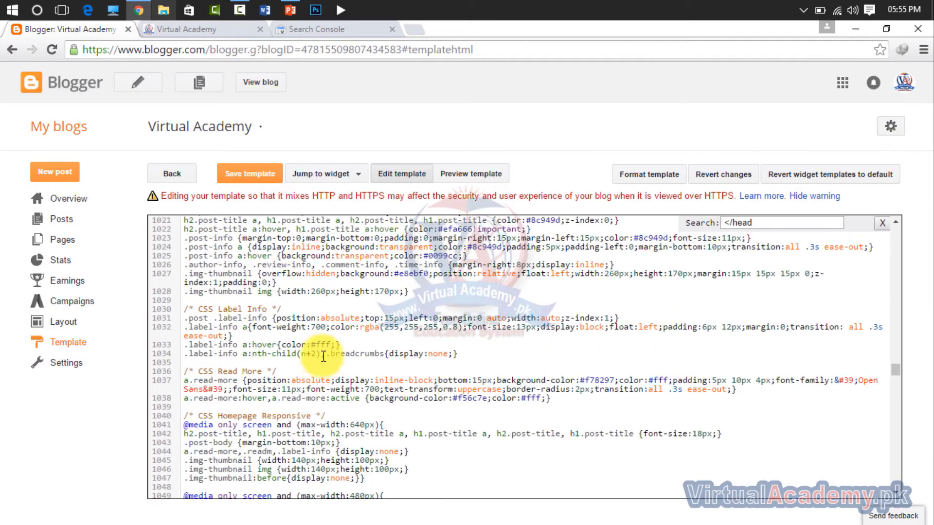
{"action": "scroll", "coordinate": [324, 356], "scroll_direction": "up", "scroll_amount": 12}
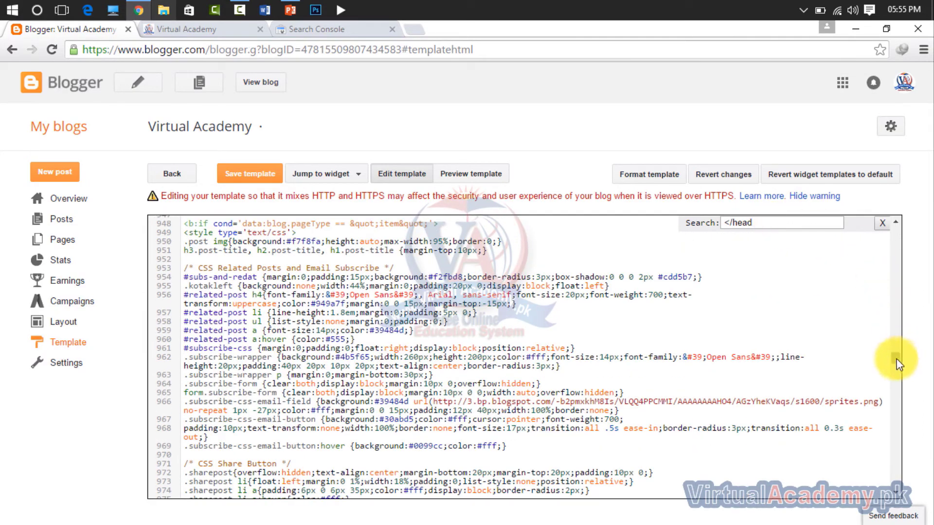
{"action": "left_click_drag", "start_coordinate": [898, 365], "coordinate": [896, 225]}
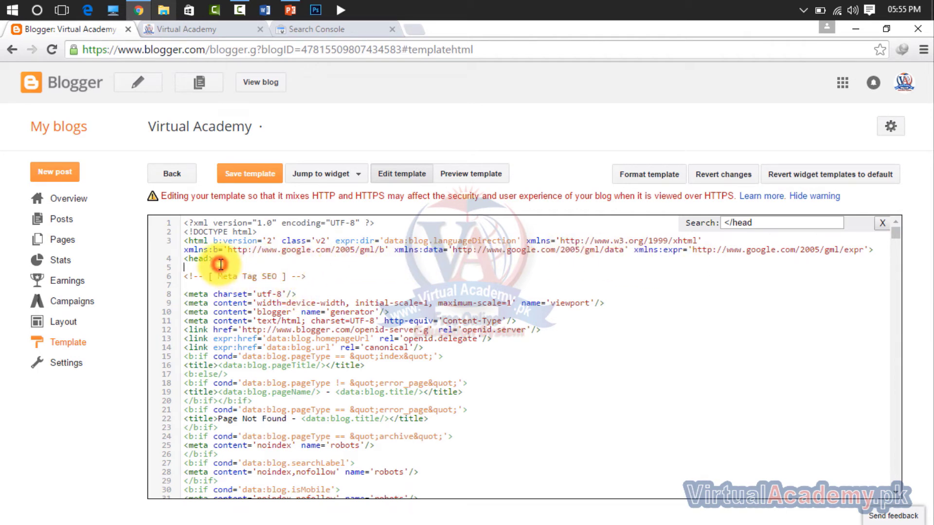
{"action": "key", "text": "ctrl+v"}
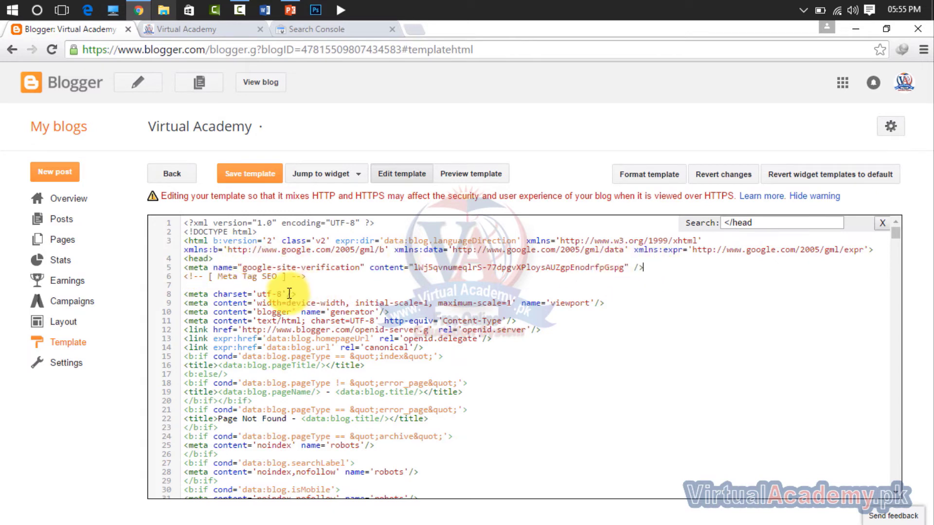
{"action": "left_click", "coordinate": [655, 264]}
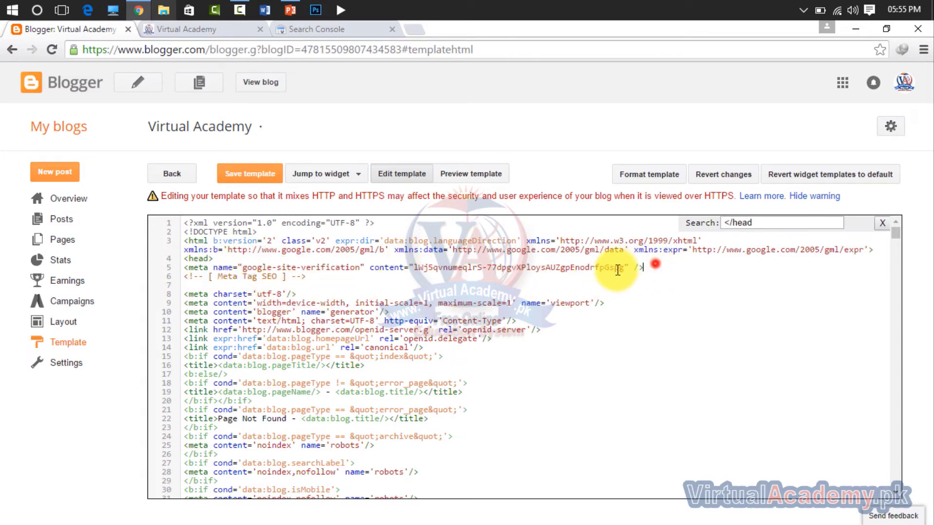
{"action": "left_click_drag", "start_coordinate": [618, 270], "coordinate": [187, 268]}
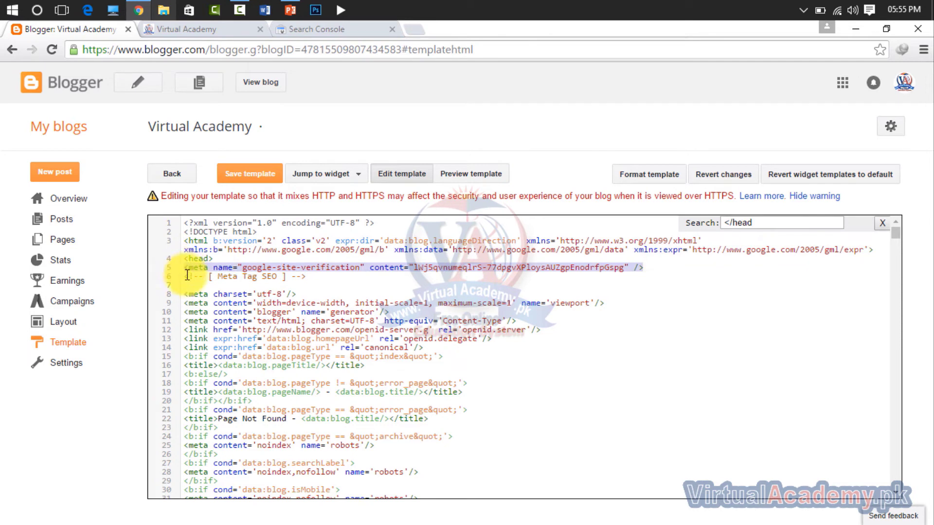
{"action": "key", "text": "Delete"}
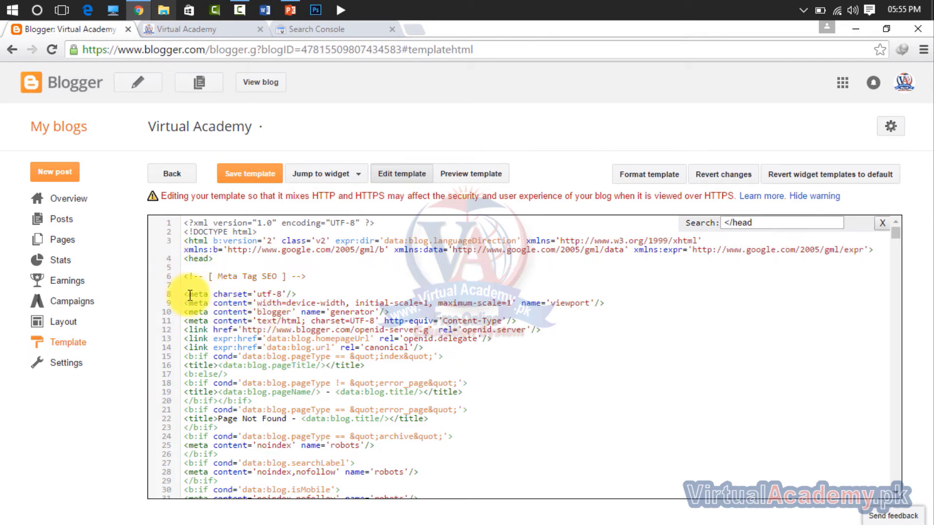
- Paste the google-site-verification meta tag, including its verification token, on a new line below the charset meta tag and save the template
{"action": "left_click", "coordinate": [299, 294]}
{"action": "key", "text": "Return"}
{"action": "type", "text": "<meta name=\"google-site-verification\" content=\"lWj5qvnumeqlrS-77dpgvXPloysAUZgpEnodrfpGspg\" />"}
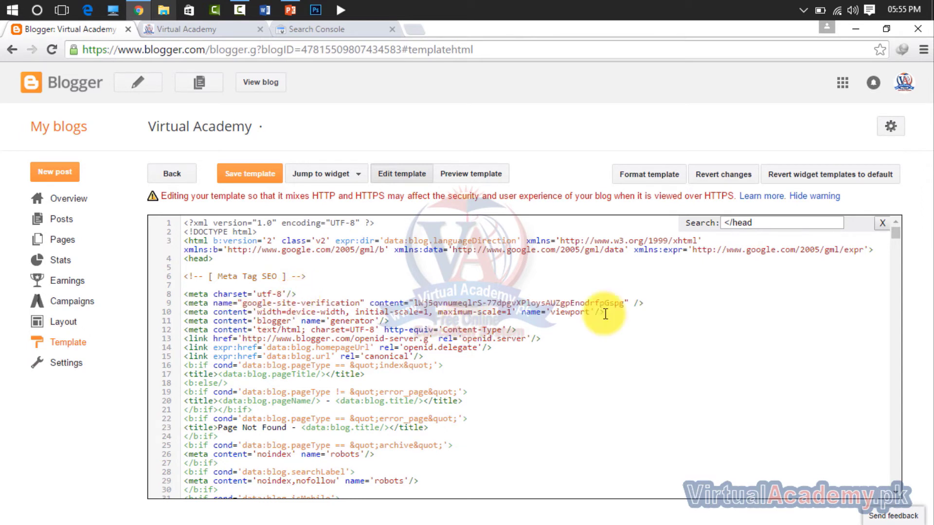
{"action": "left_click", "coordinate": [237, 175]}
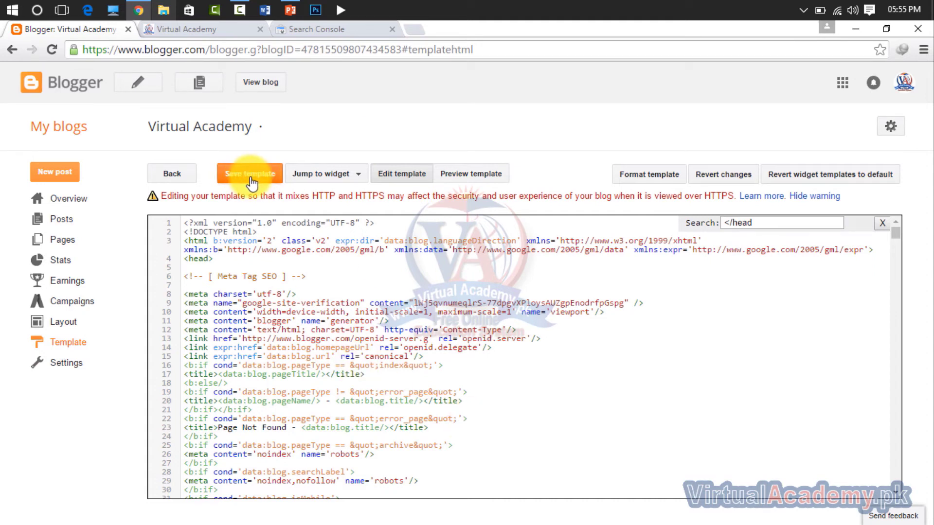
- Switch to Search Console, verify ownership of the blog with the HTML tag method, and continue to the site's dashboard
{"action": "left_click", "coordinate": [184, 32]}
{"action": "left_click", "coordinate": [188, 49]}
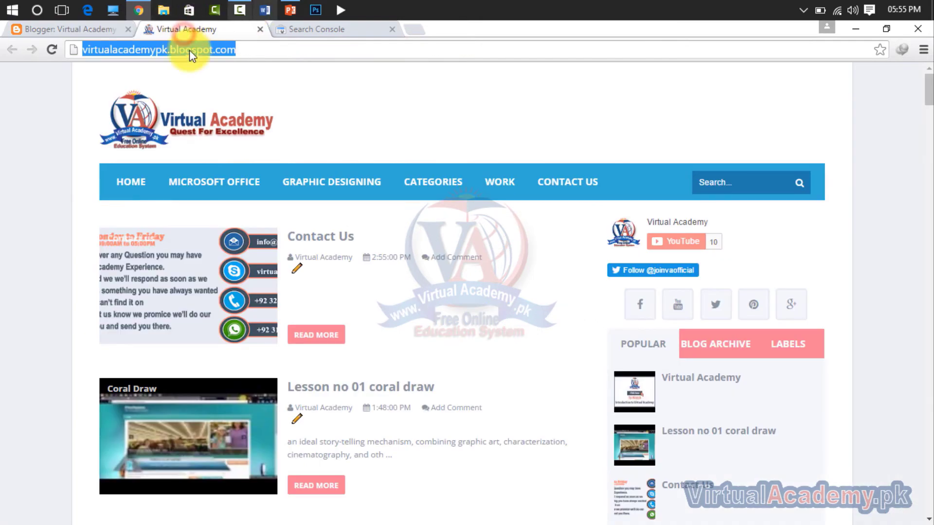
{"action": "left_click", "coordinate": [308, 29]}
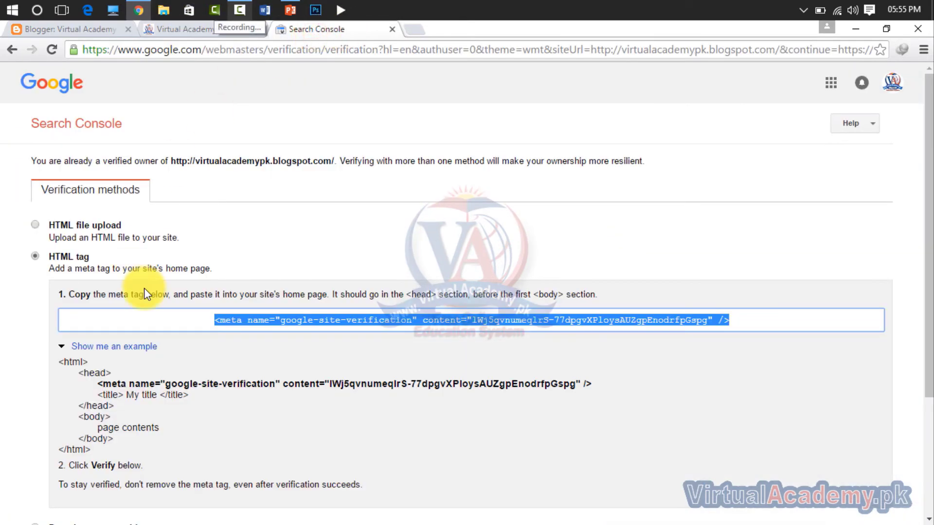
{"action": "scroll", "coordinate": [144, 288], "scroll_direction": "down", "scroll_amount": 3}
{"action": "left_click", "coordinate": [59, 468]}
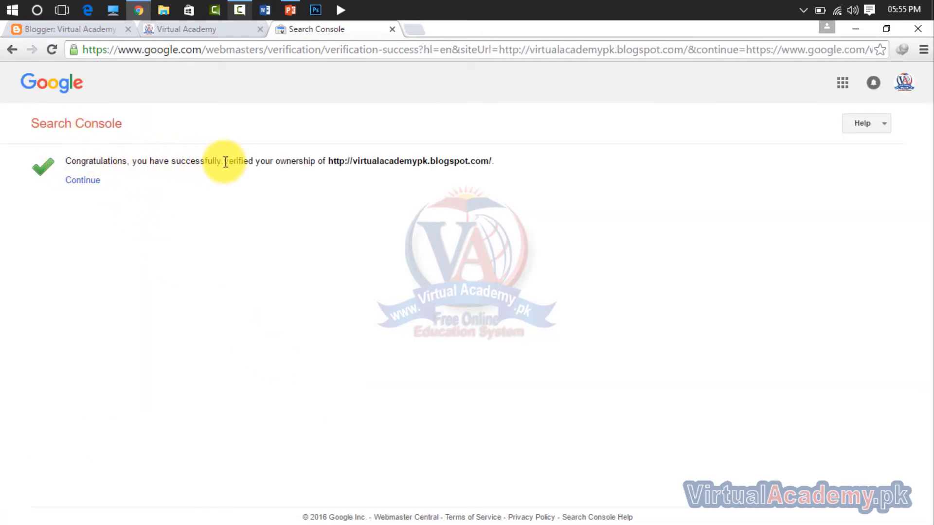
{"action": "left_click_drag", "start_coordinate": [503, 158], "coordinate": [48, 160]}
{"action": "left_click", "coordinate": [162, 202]}
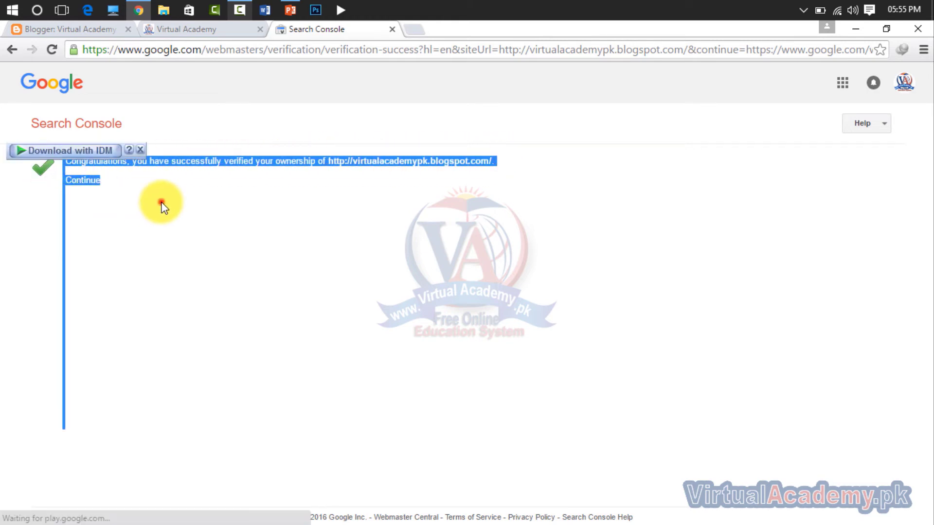
{"action": "left_click", "coordinate": [84, 181]}
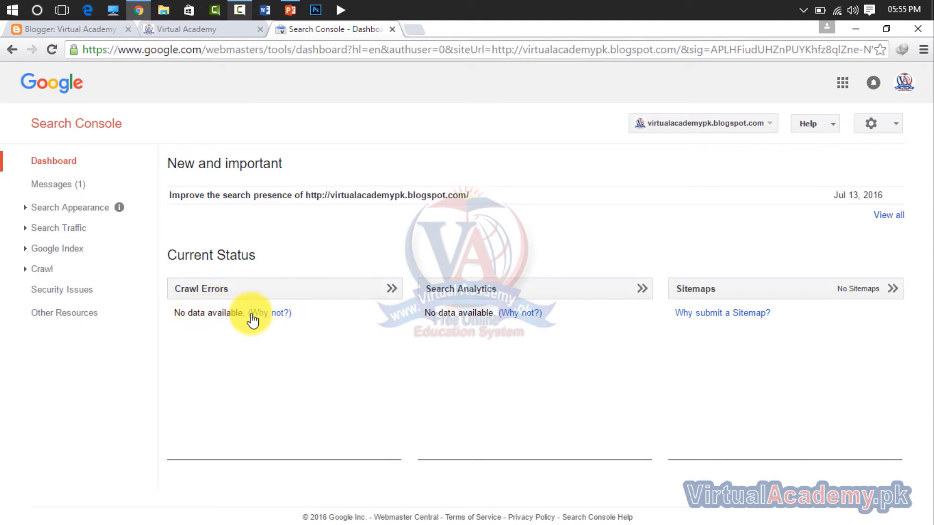
- Examine the dashboard's Current Status section and view the Sitemaps and Manual Actions pages
{"action": "left_click_drag", "start_coordinate": [248, 314], "coordinate": [298, 313]}
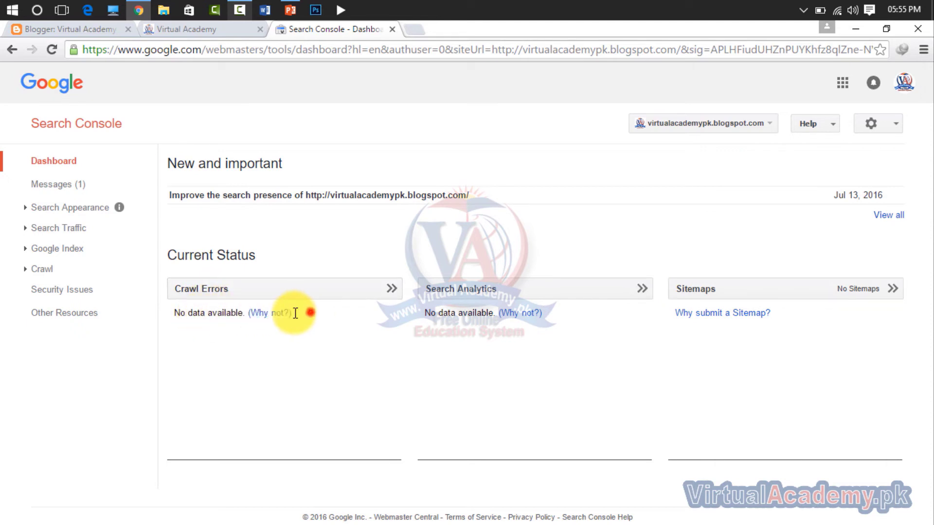
{"action": "left_click", "coordinate": [725, 296]}
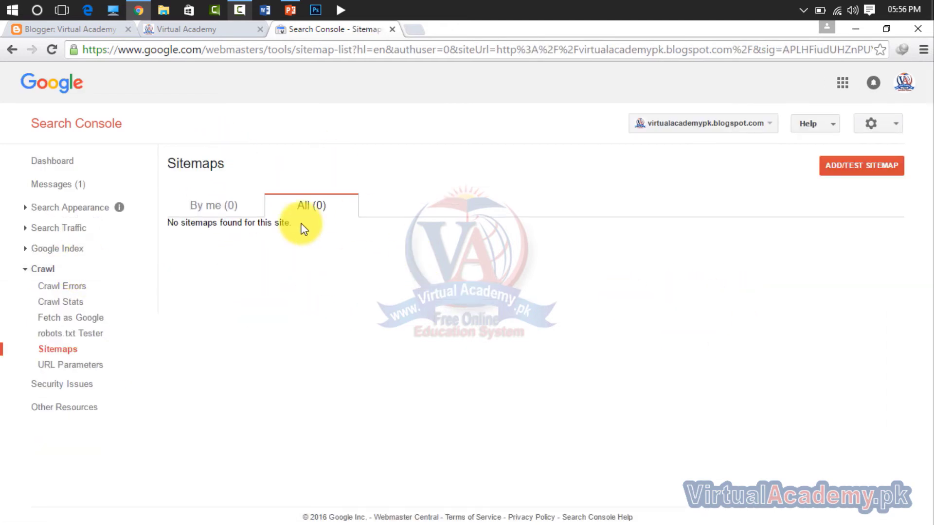
{"action": "left_click", "coordinate": [73, 291]}
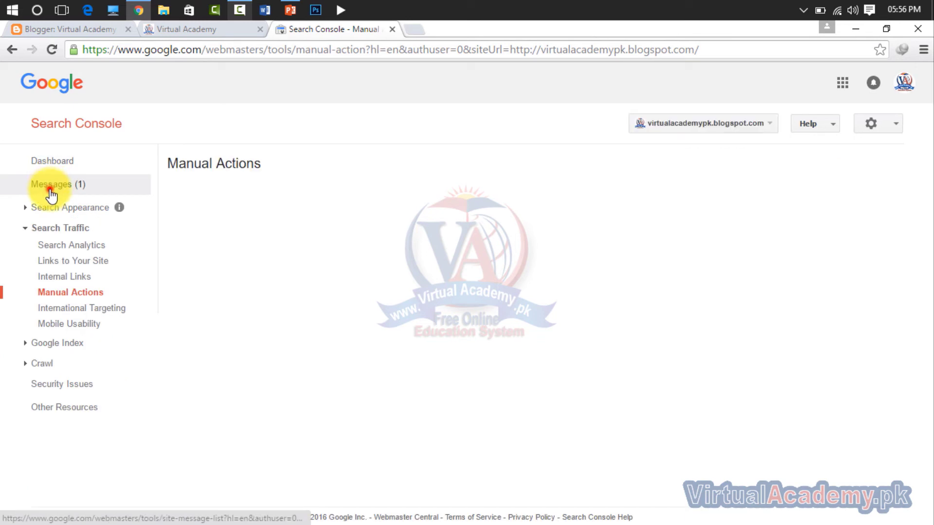
- Open the message about improving the blog's search presence and read its Search Console setup tips
{"action": "left_click", "coordinate": [51, 193]}
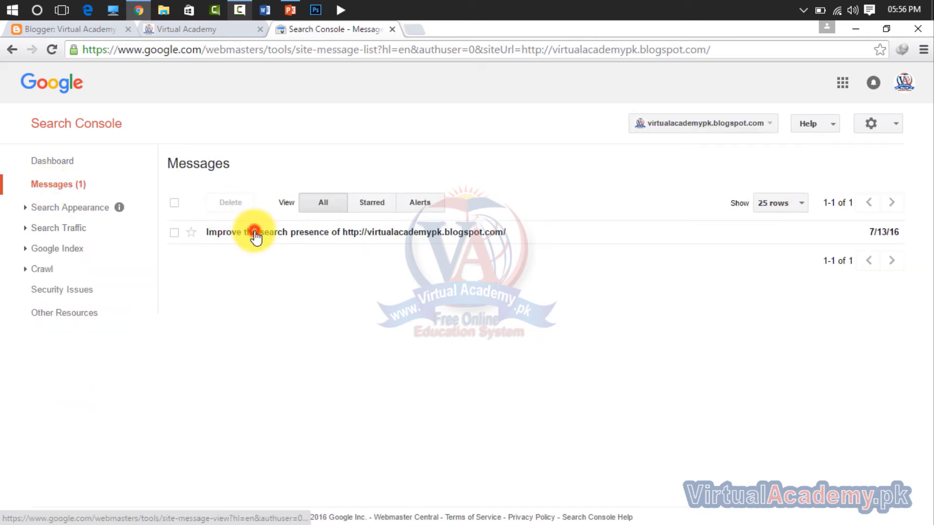
{"action": "left_click", "coordinate": [255, 230]}
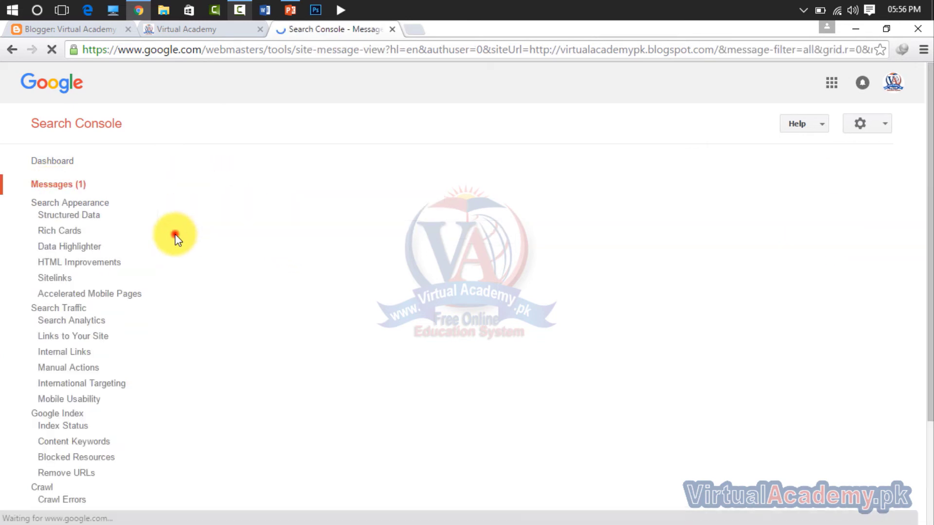
{"action": "left_click", "coordinate": [175, 235]}
{"action": "scroll", "coordinate": [522, 296], "scroll_direction": "down", "scroll_amount": 3}
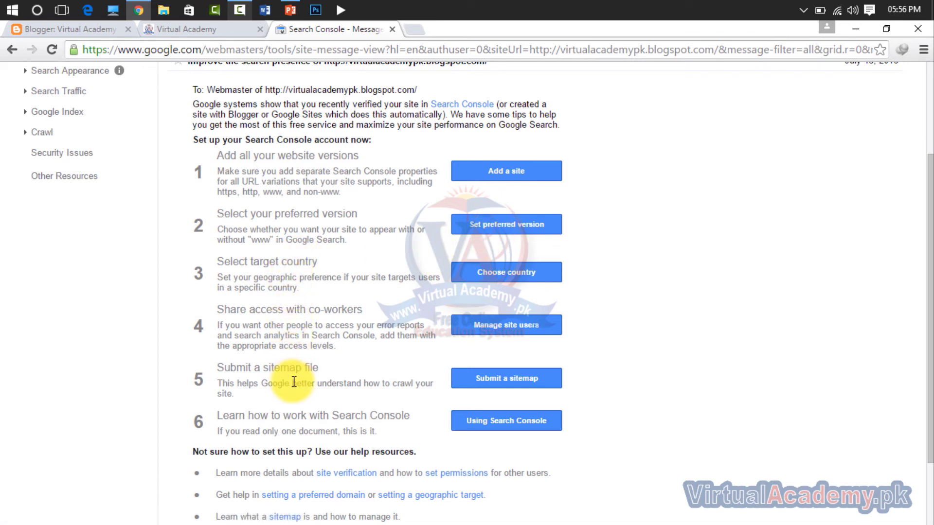
- Follow the message's Add a site link, review the page it opens, and close both Search Console browser tabs
{"action": "left_click", "coordinate": [515, 176]}
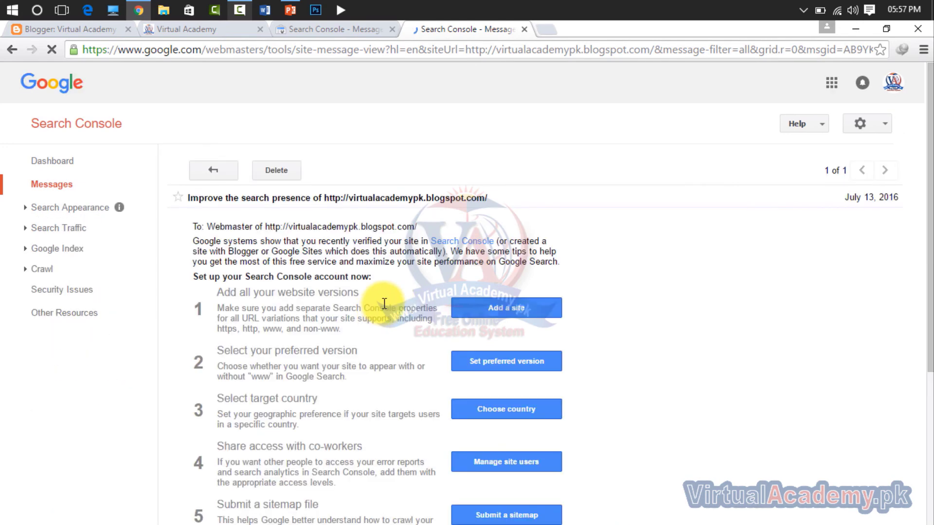
{"action": "scroll", "coordinate": [497, 302], "scroll_direction": "down", "scroll_amount": 5}
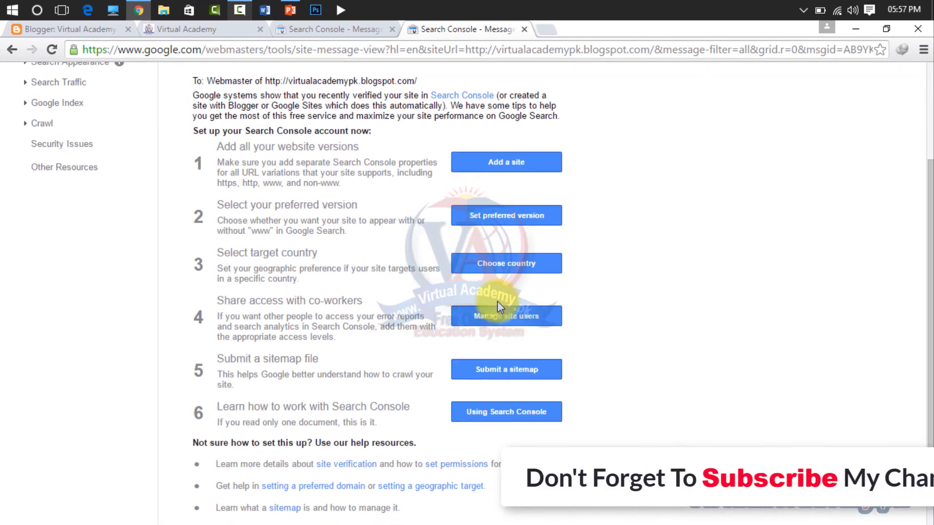
{"action": "scroll", "coordinate": [497, 302], "scroll_direction": "up", "scroll_amount": 5}
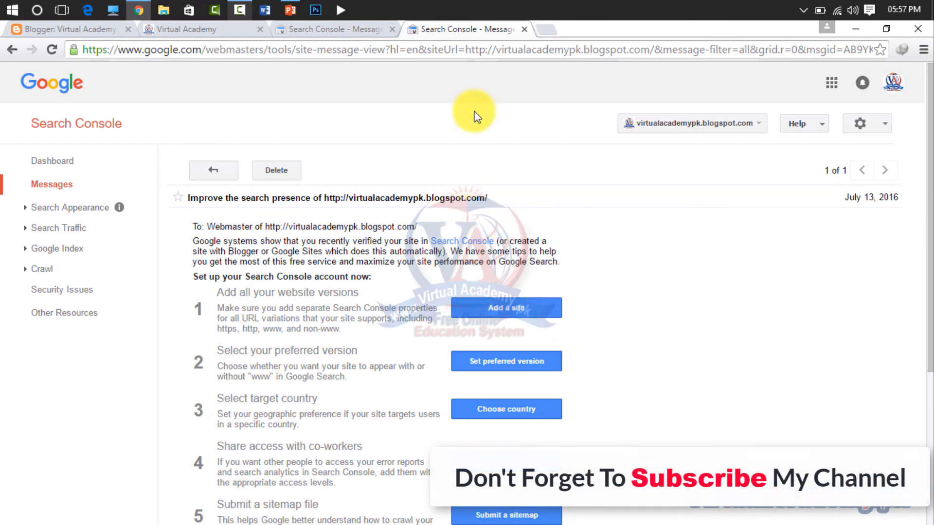
{"action": "left_click", "coordinate": [523, 29]}
{"action": "left_click", "coordinate": [392, 29]}
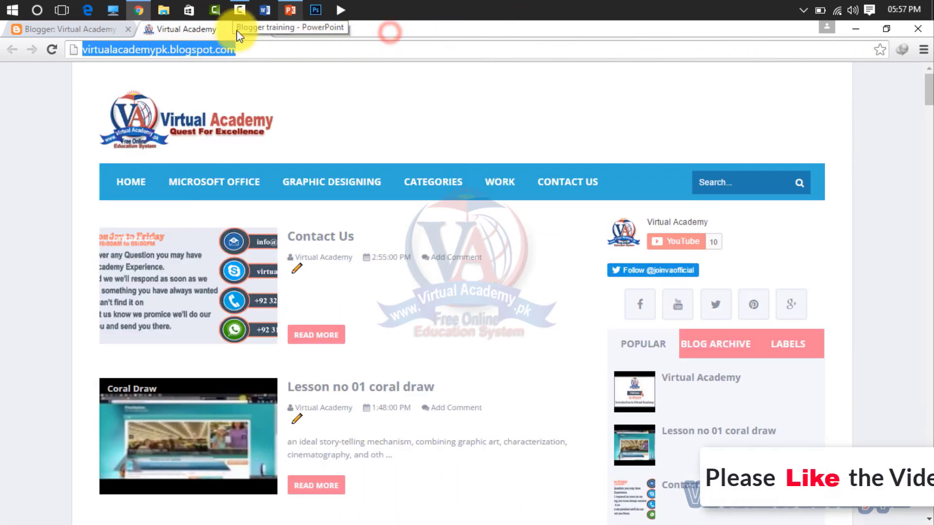